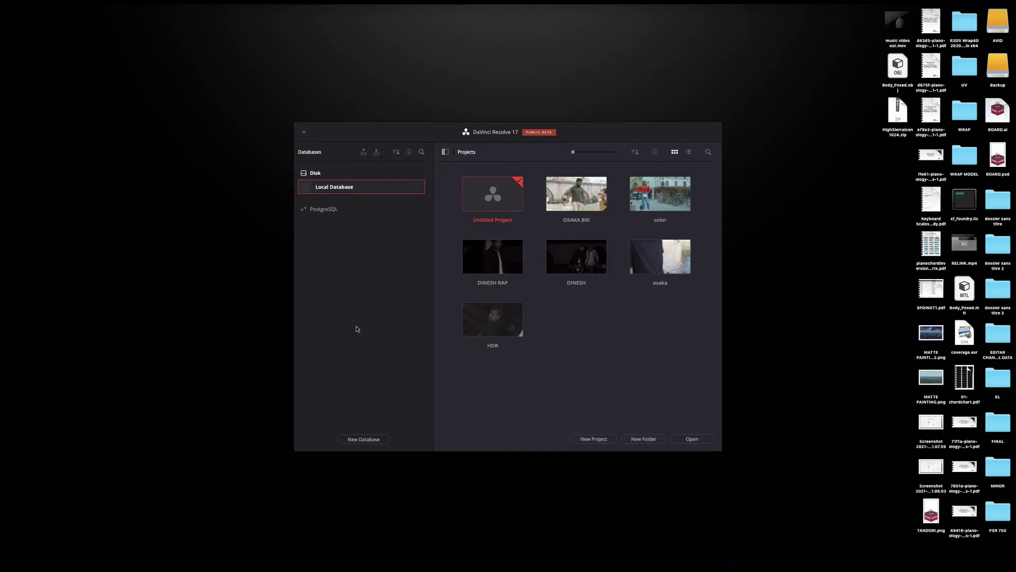
Create a new empty project named DAILLES.
left_click(593, 438)
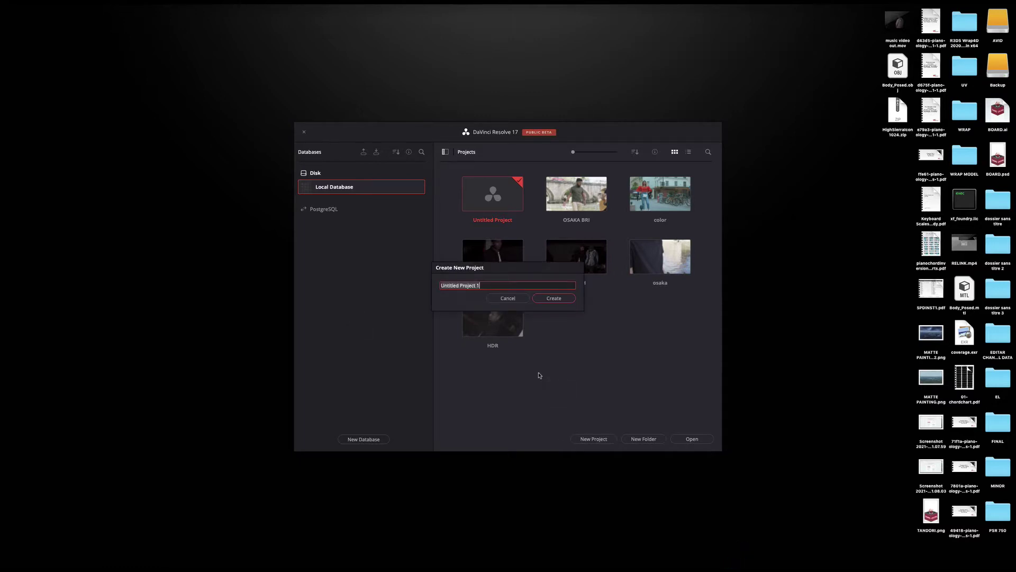
type("DAILLES")
left_click(553, 298)
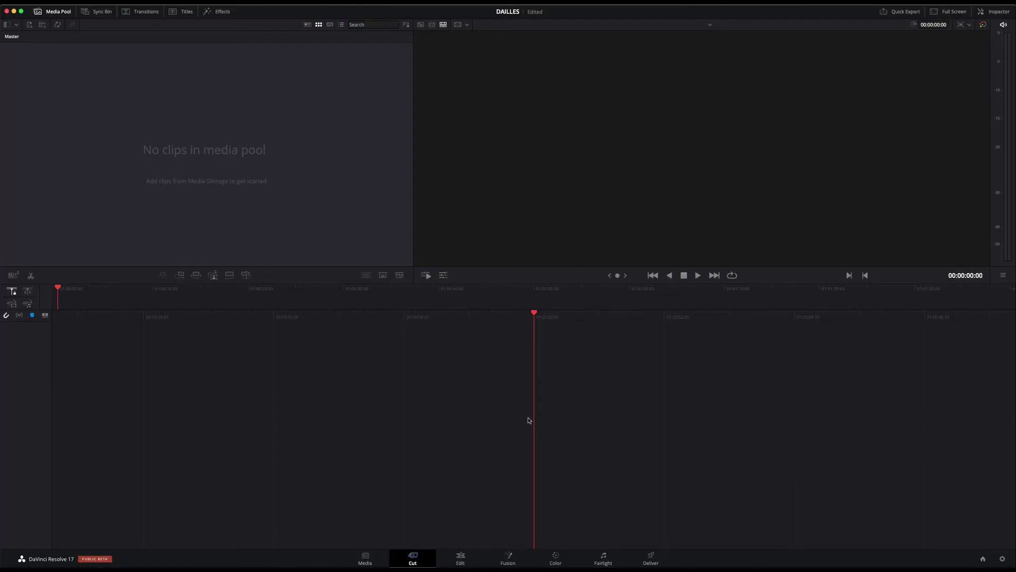
On the Media page, browse the Backup drive to deno song clips > M4ROOT.
left_click(364, 559)
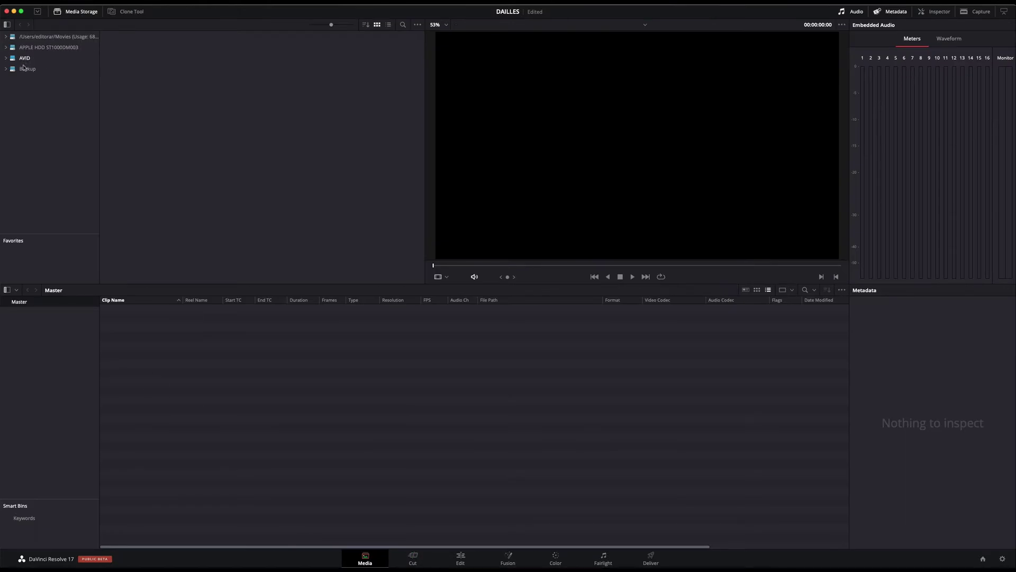
left_click(24, 68)
scroll(268, 205, "down", 2)
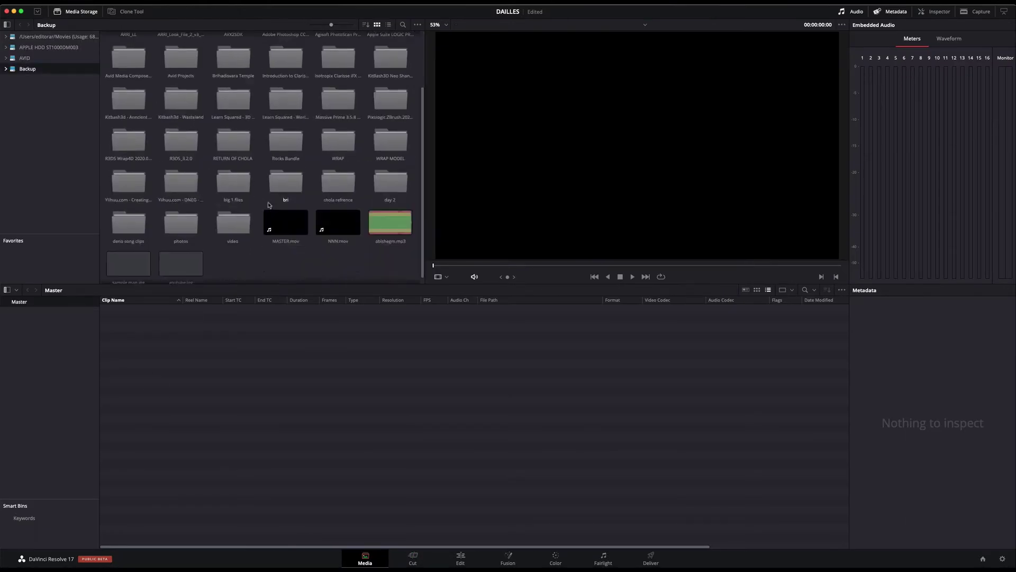
scroll(269, 204, "up", 1)
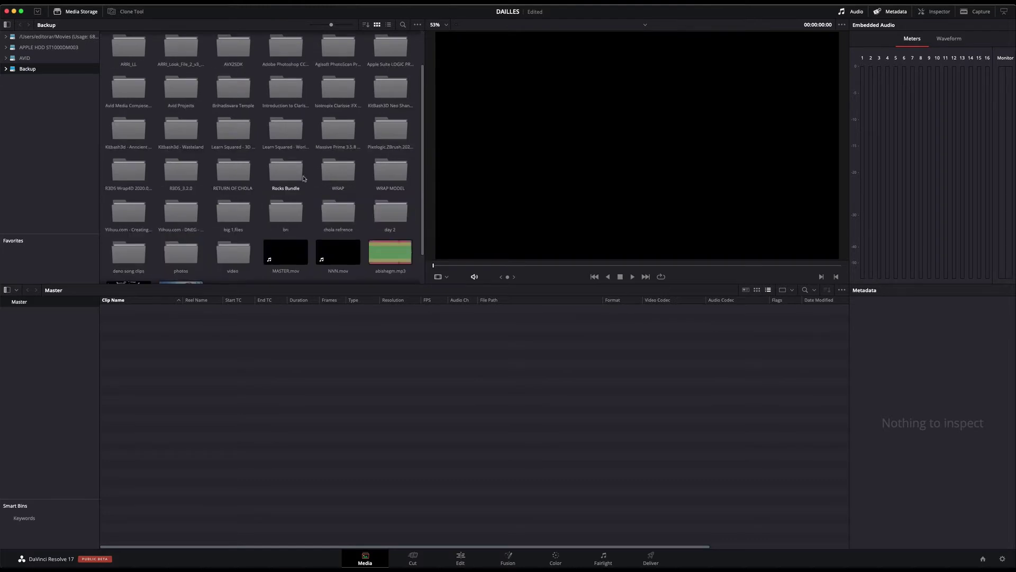
scroll(304, 178, "down", 1)
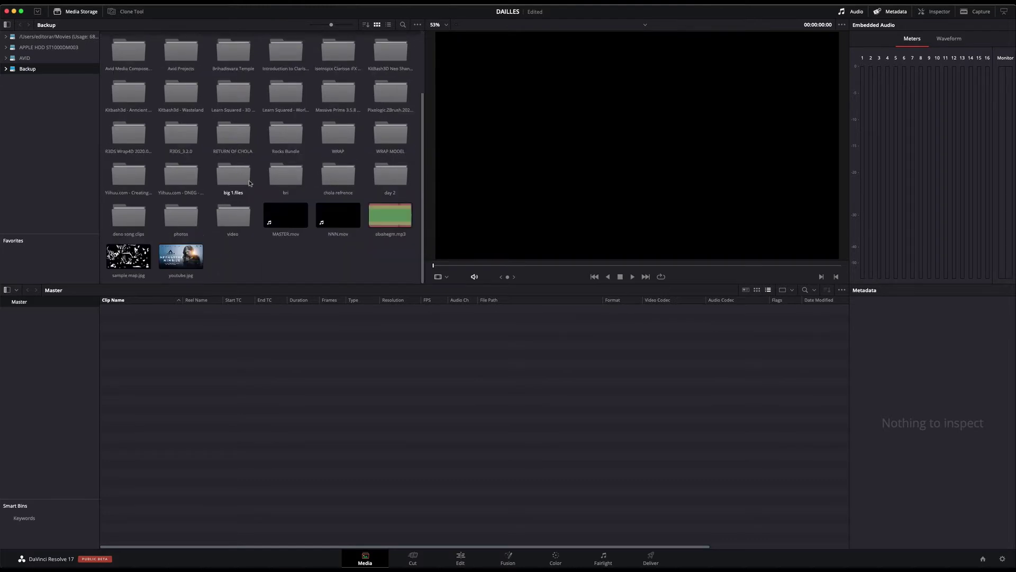
double_click(130, 221)
double_click(132, 51)
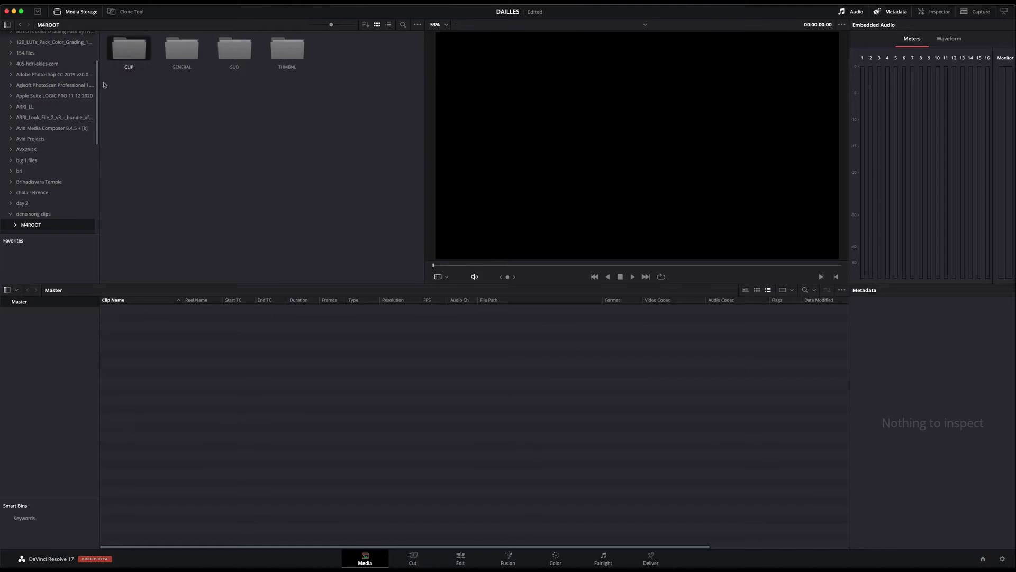
Drag the CLIP folder into the Master bin as a new bin.
scroll(183, 135, "down", 5)
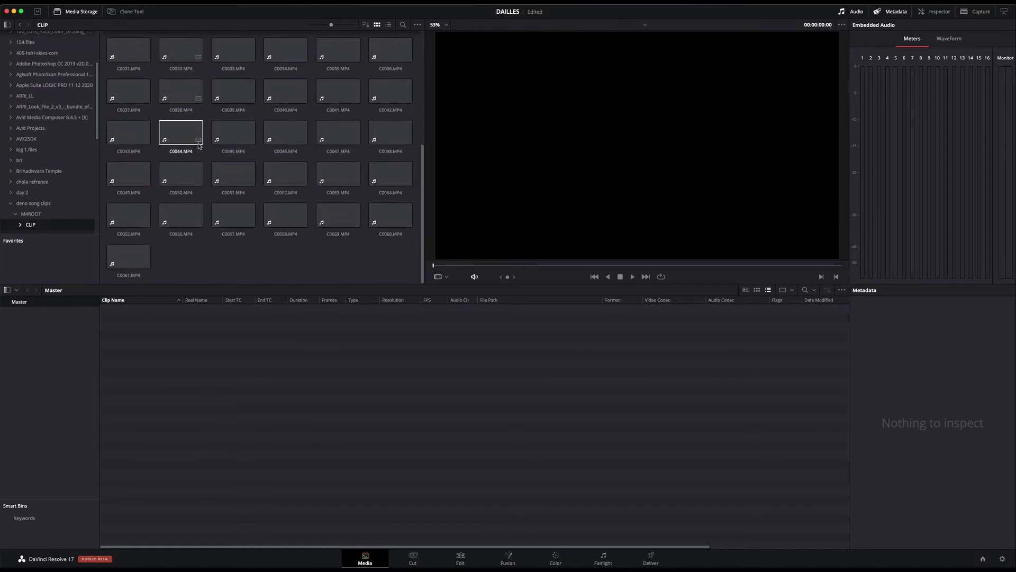
scroll(198, 144, "up", 3)
scroll(196, 149, "up", 2)
scroll(196, 149, "up", 1)
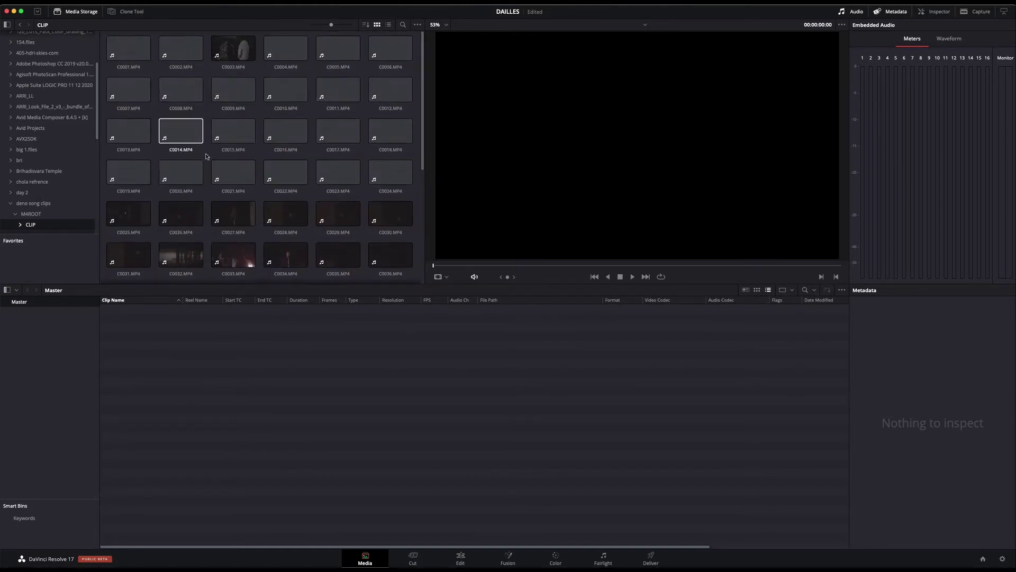
left_click_drag(30, 226, 32, 337)
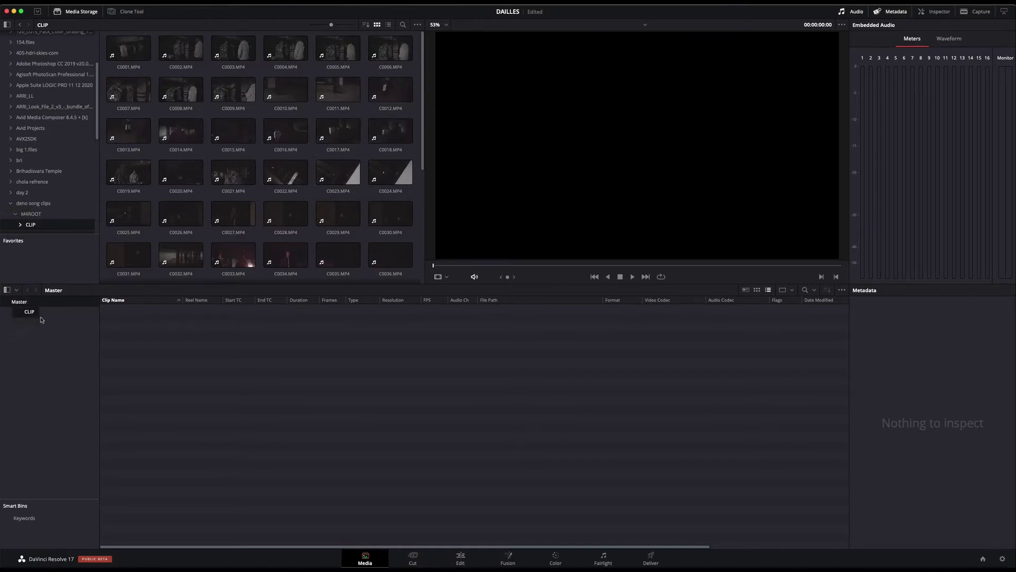
left_click_drag(32, 337, 57, 341)
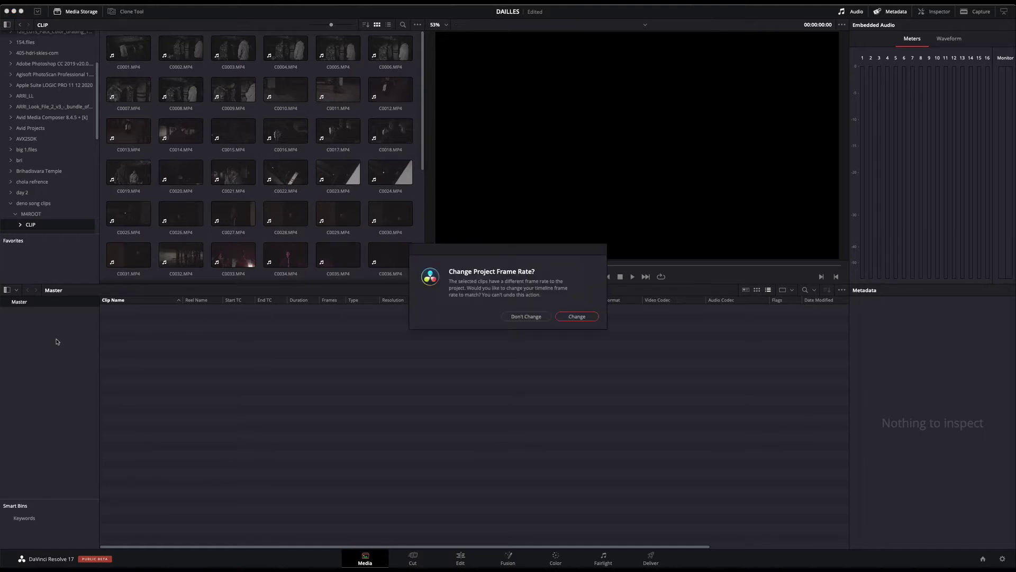
Accept the project frame-rate change, then show the CLIP bin clips as a detailed list.
key("Return")
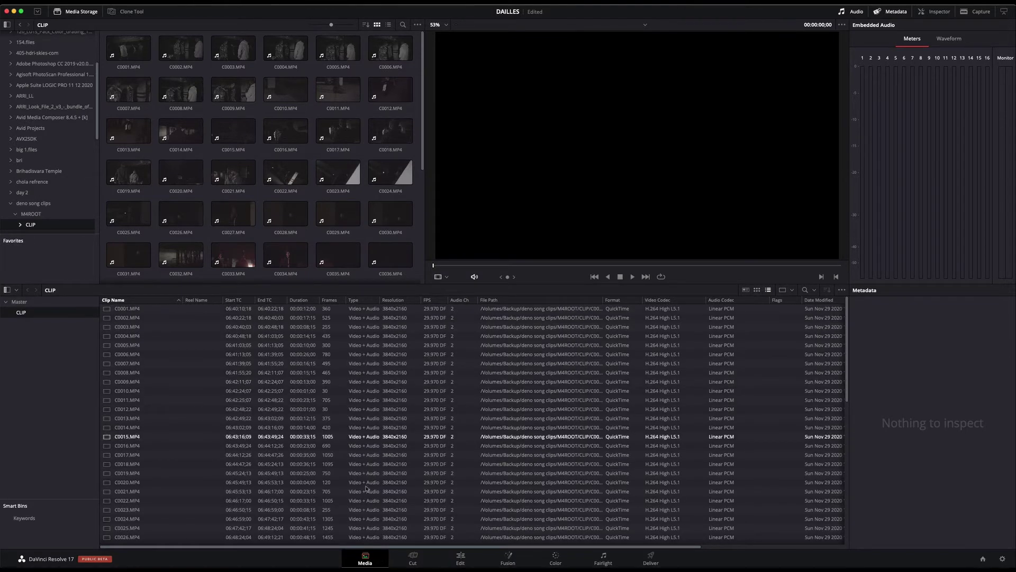
left_click(746, 290)
left_click(756, 291)
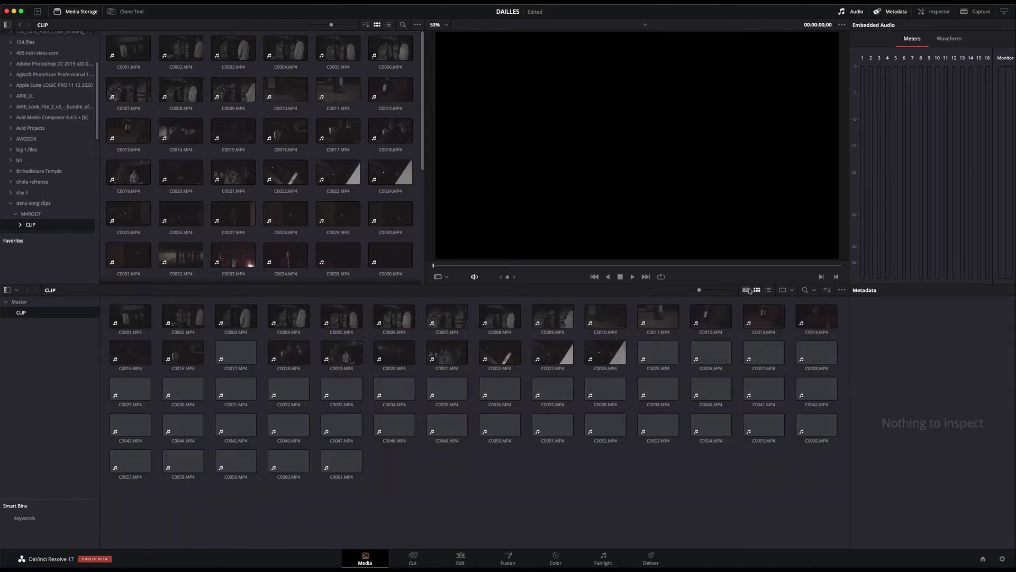
left_click(768, 291)
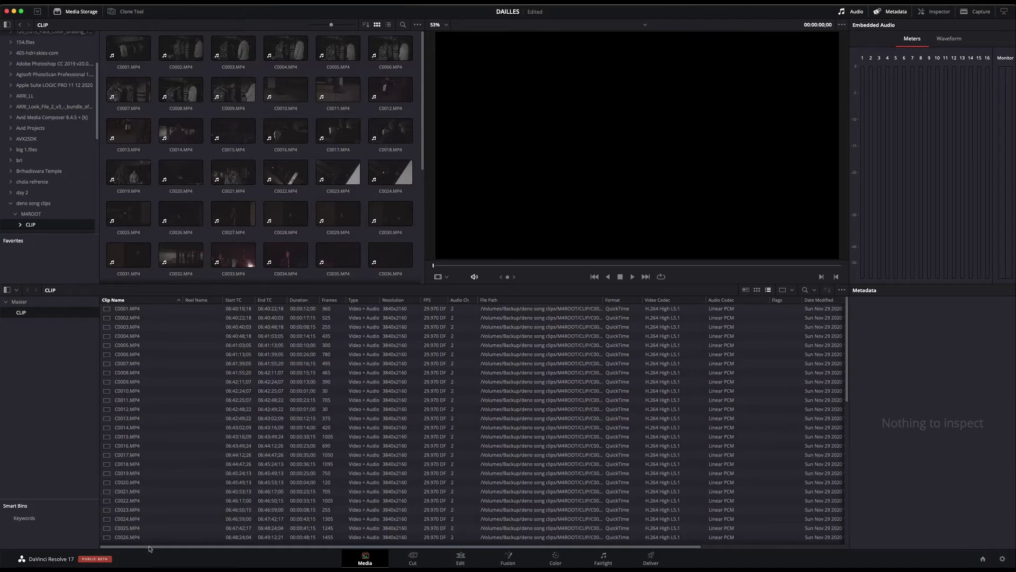
left_click_drag(142, 546, 460, 546)
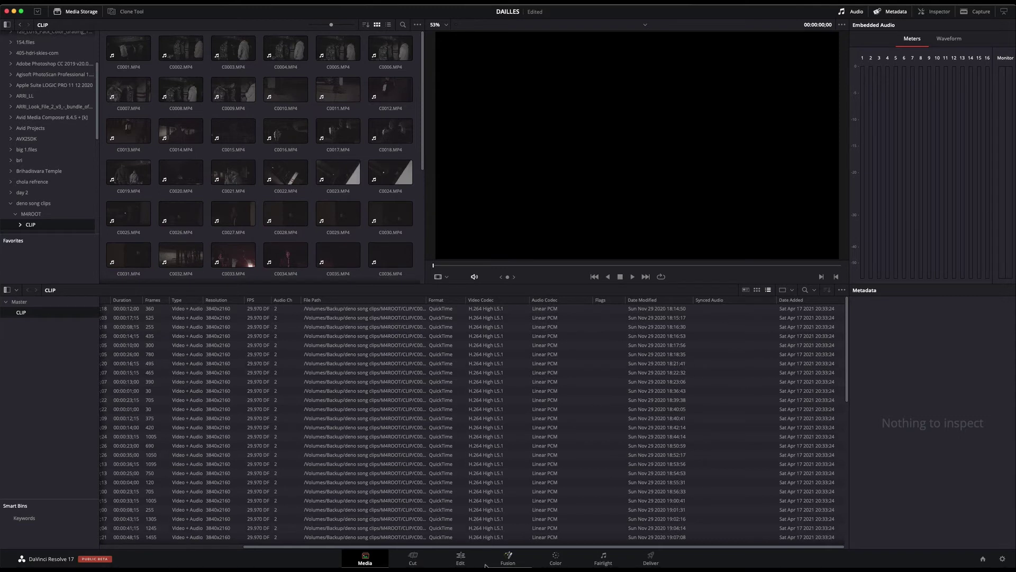
left_click_drag(479, 547, 336, 547)
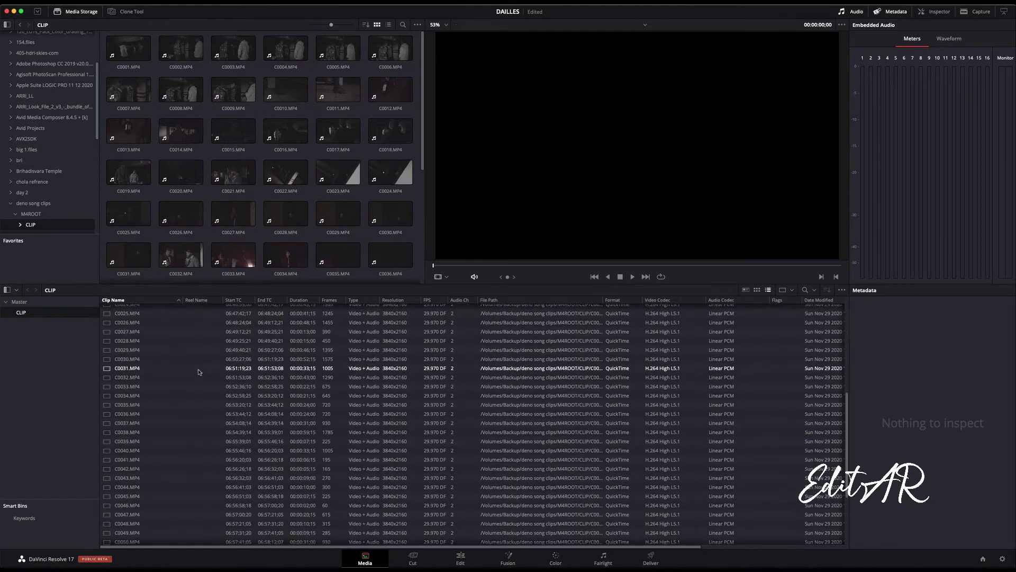
scroll(195, 364, "down", 10)
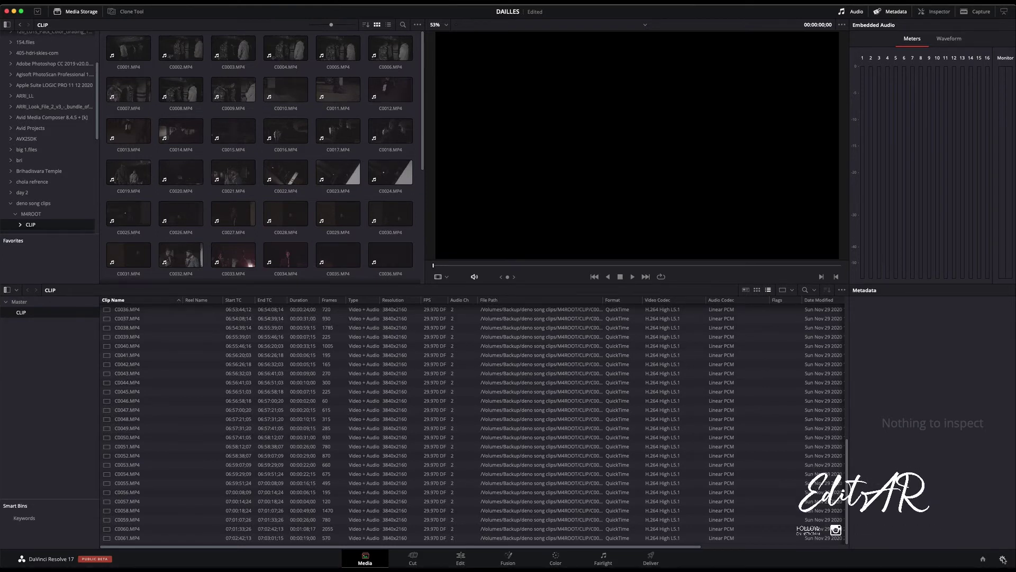
In General Options, enable Assist using reel names from Source clip filename, and save.
left_click(1003, 559)
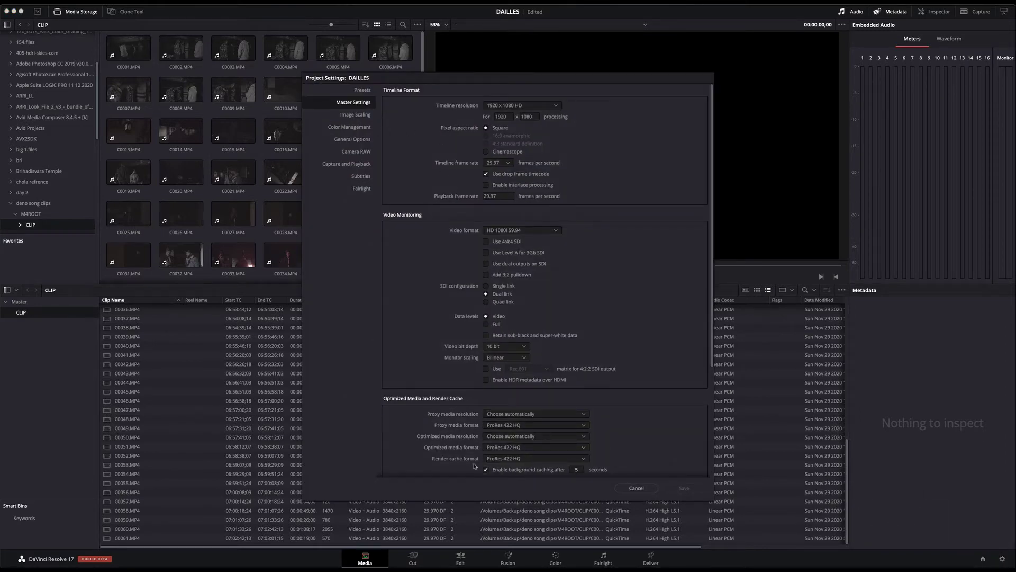
left_click(354, 140)
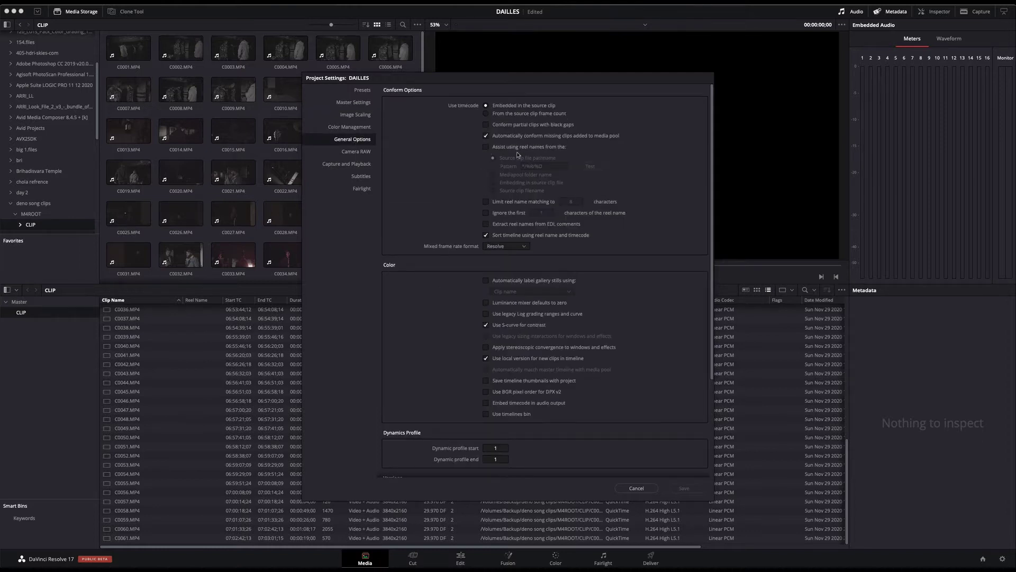
left_click(486, 147)
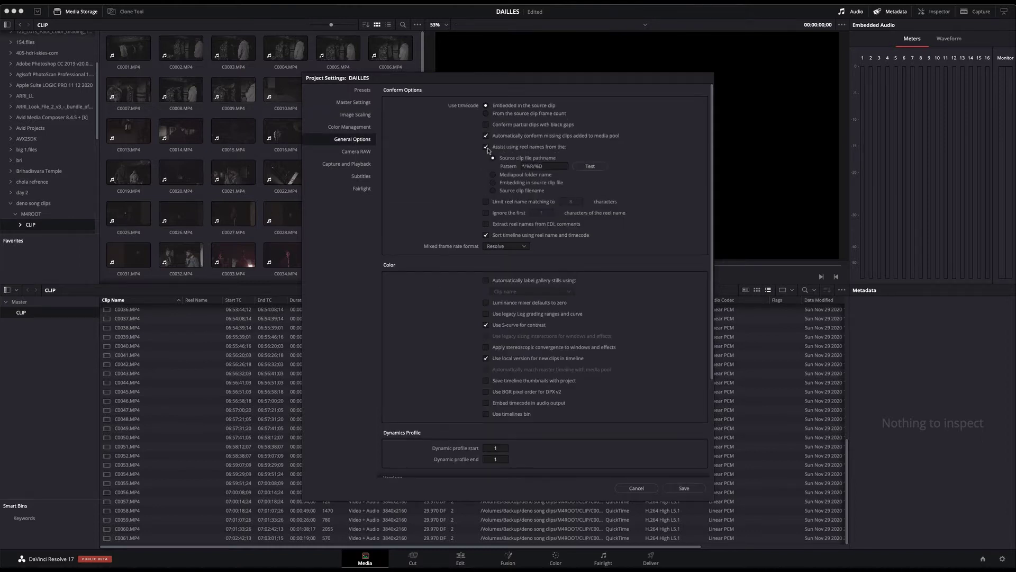
left_click(494, 191)
left_click(683, 488)
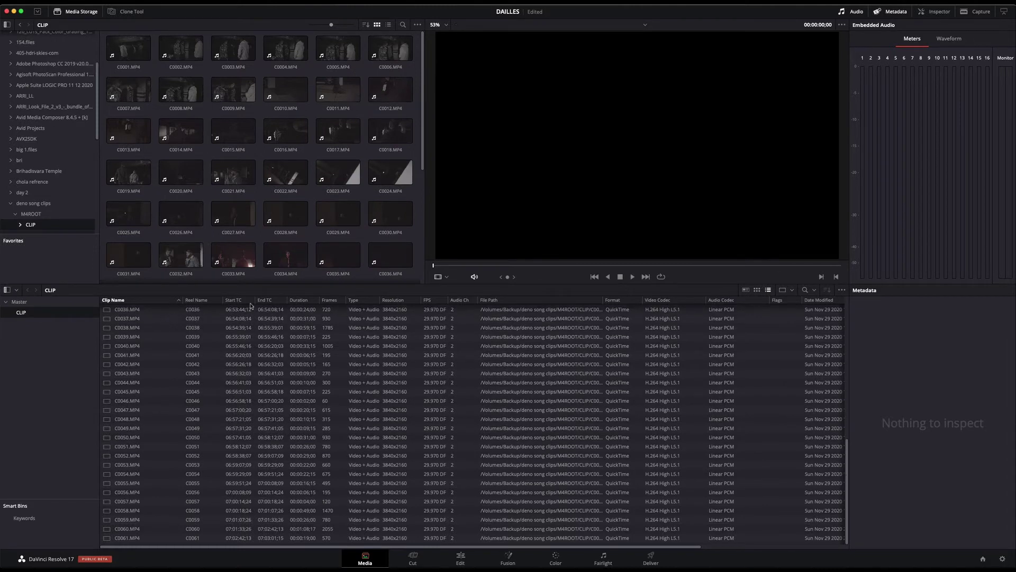
Add a File Name column to the clip list.
right_click(158, 304)
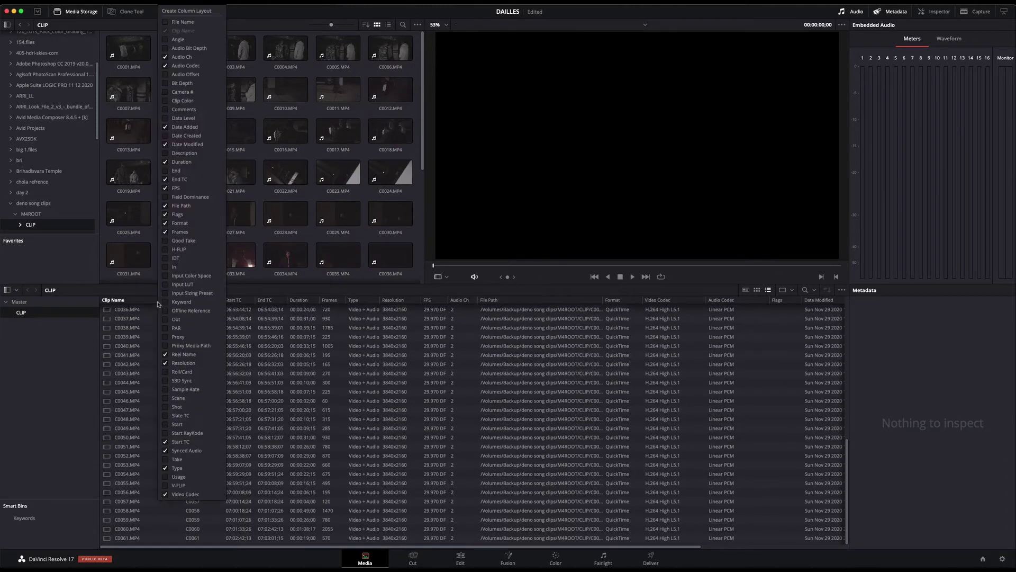
left_click(165, 23)
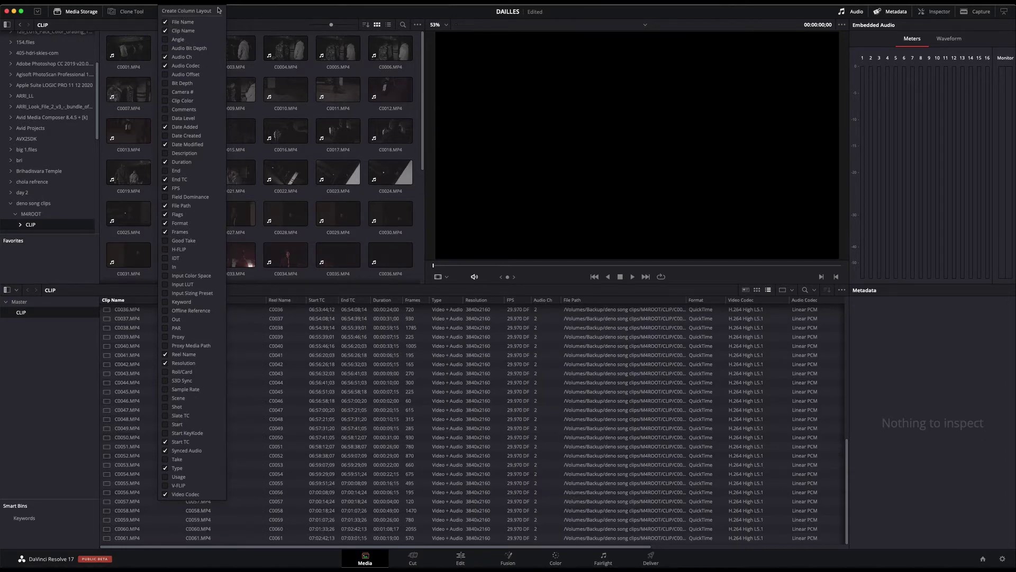
key("Escape")
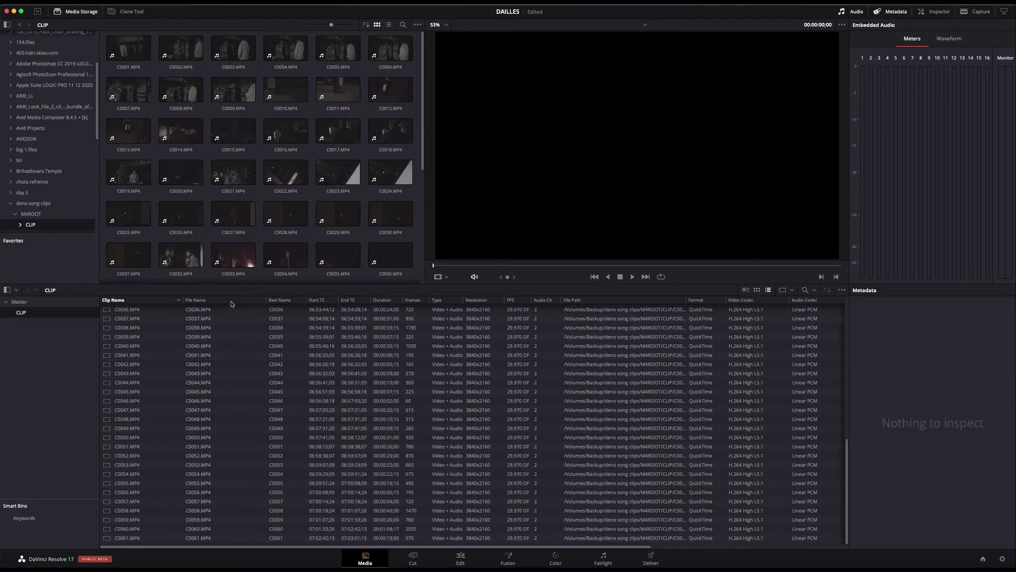
Add Bit Depth, Take and Input Color Space columns to the list.
right_click(233, 301)
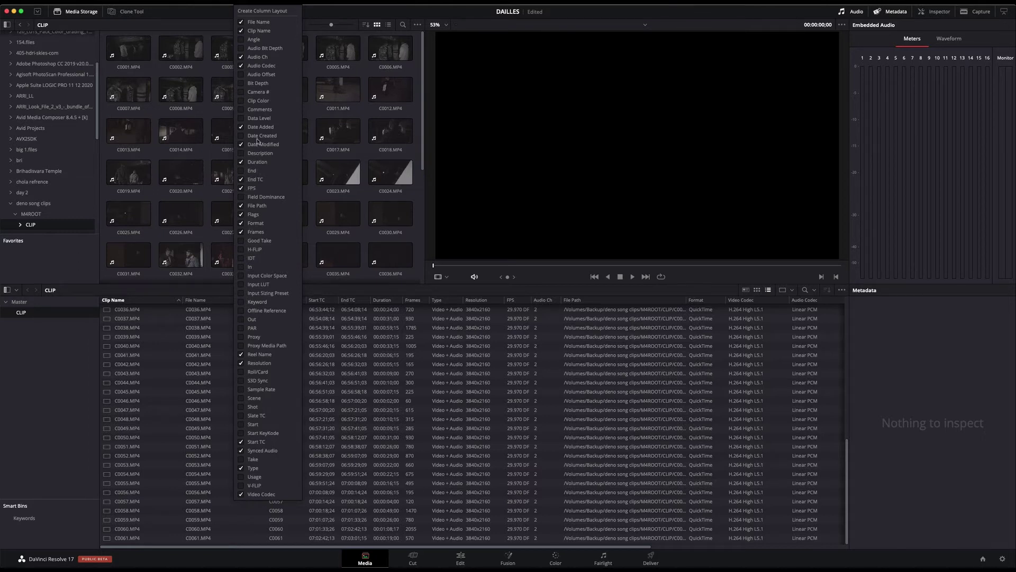
left_click(241, 83)
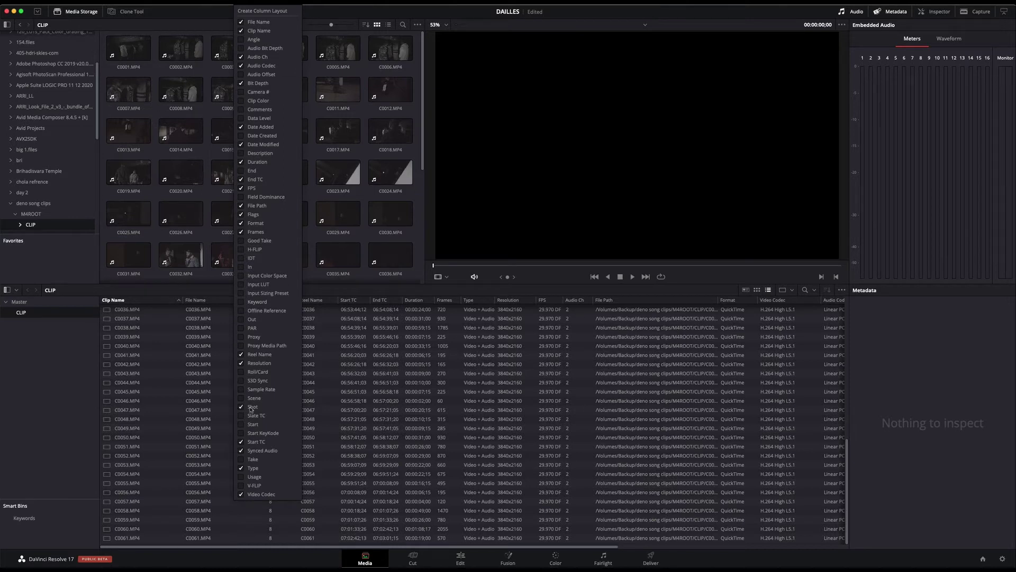
left_click(245, 459)
left_click(241, 276)
left_click(203, 291)
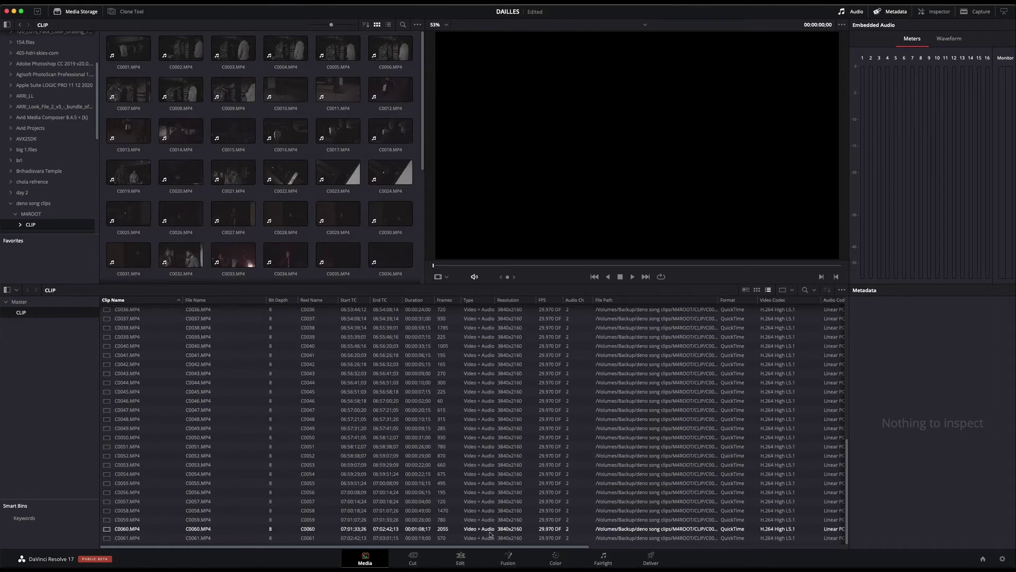
mouse_move(484, 547)
left_mouse_down()
mouse_move(778, 552)
mouse_move(324, 547)
left_mouse_up()
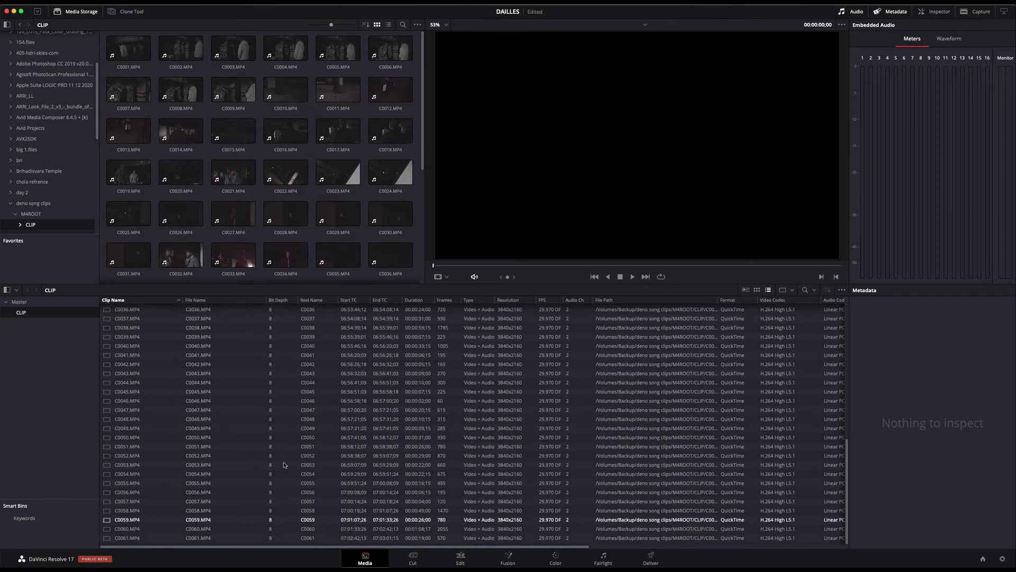
Select all clips in the CLIP bin and build a new timeline named AVID PROXY.
scroll(198, 393, "up", 6)
left_click(131, 333)
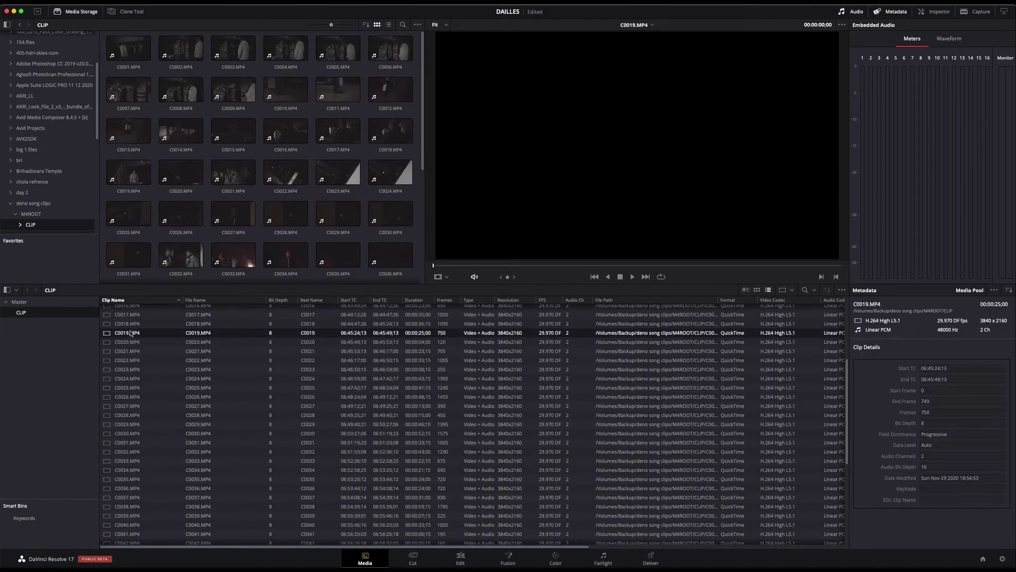
key("super+a")
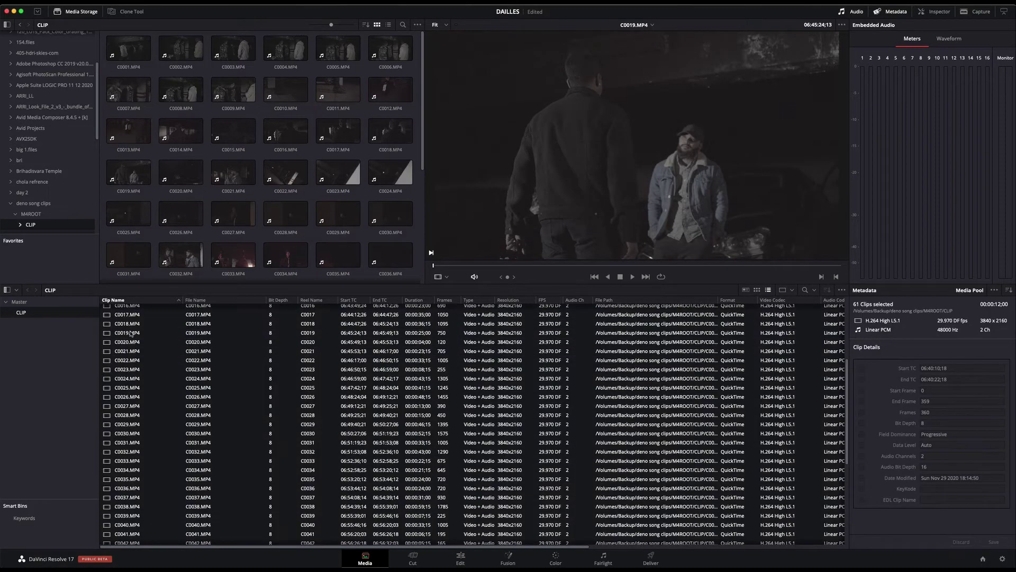
right_click(130, 332)
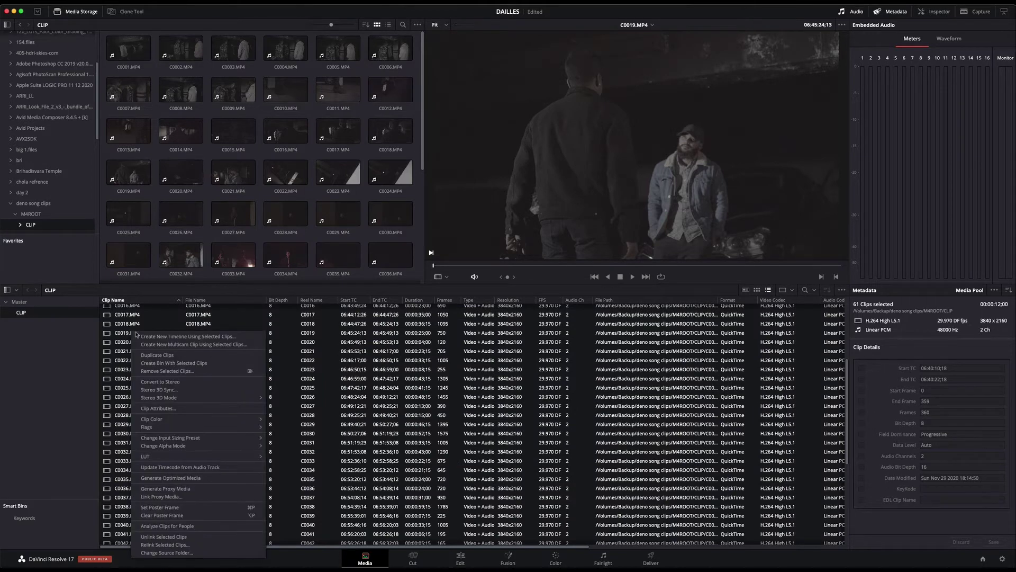
left_click(164, 339)
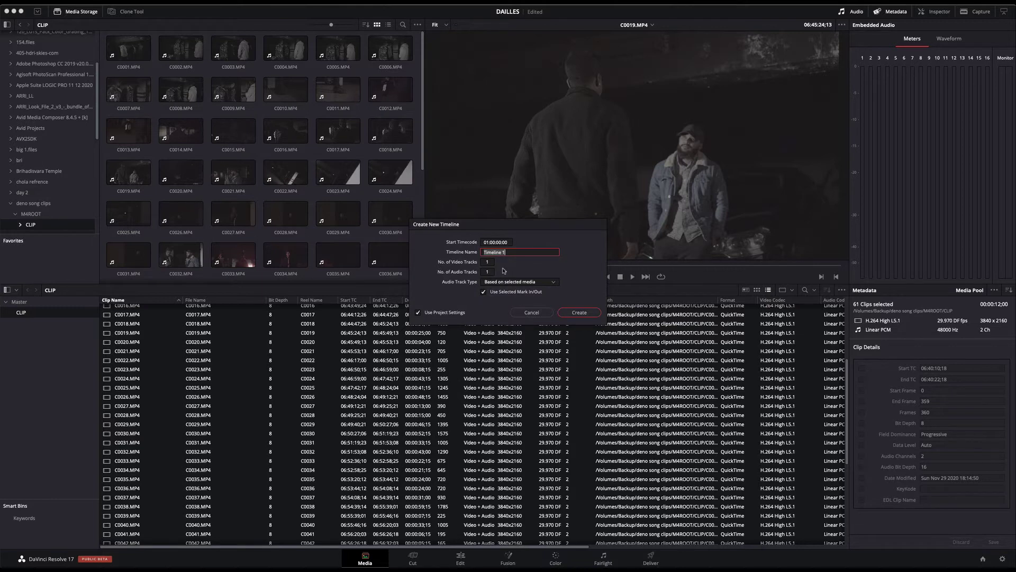
type("AVID PROXY")
left_click(581, 314)
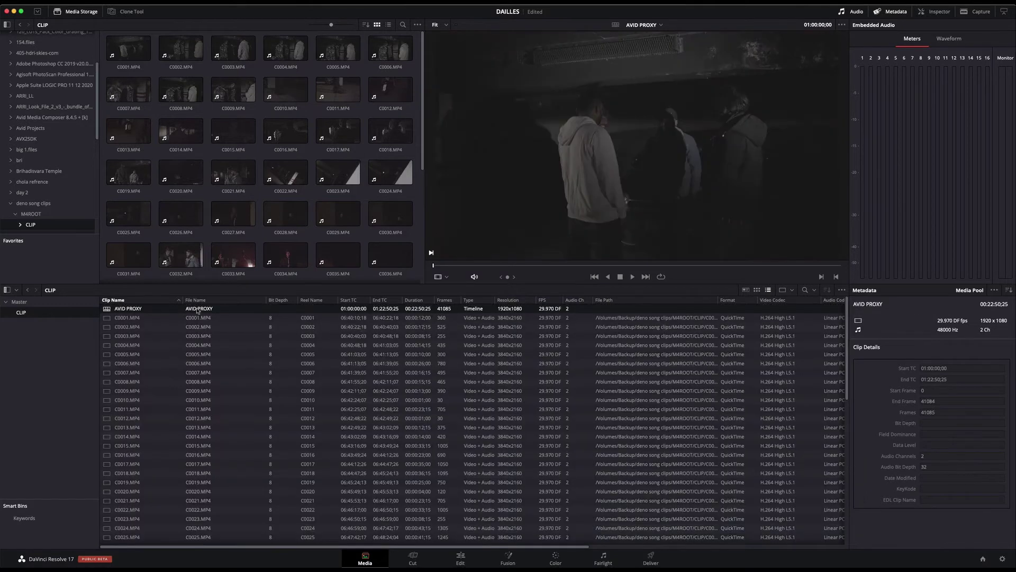
On the Edit page, zoom the AVID PROXY timeline out to show all clips.
left_click(460, 558)
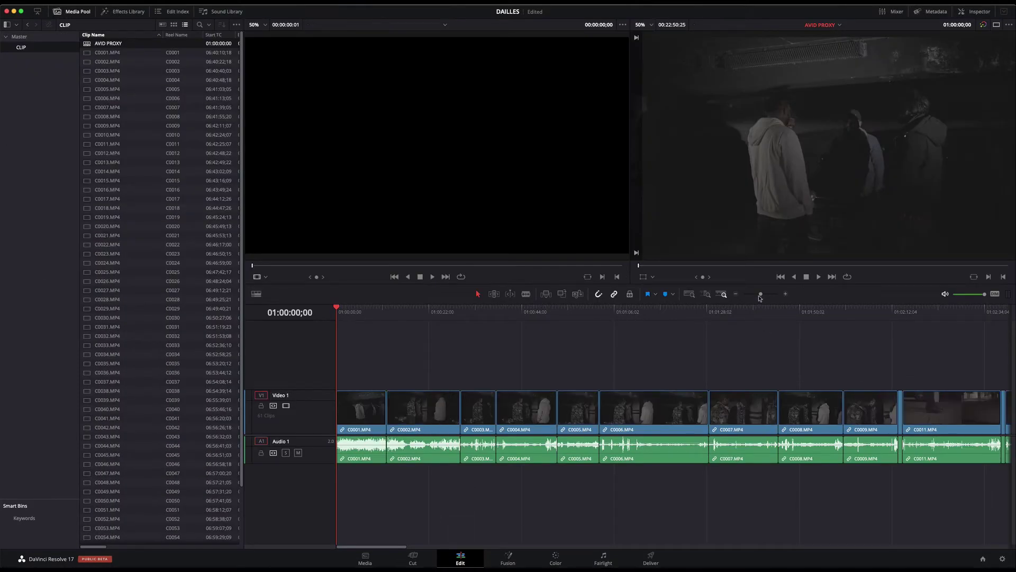
left_click_drag(760, 294, 752, 294)
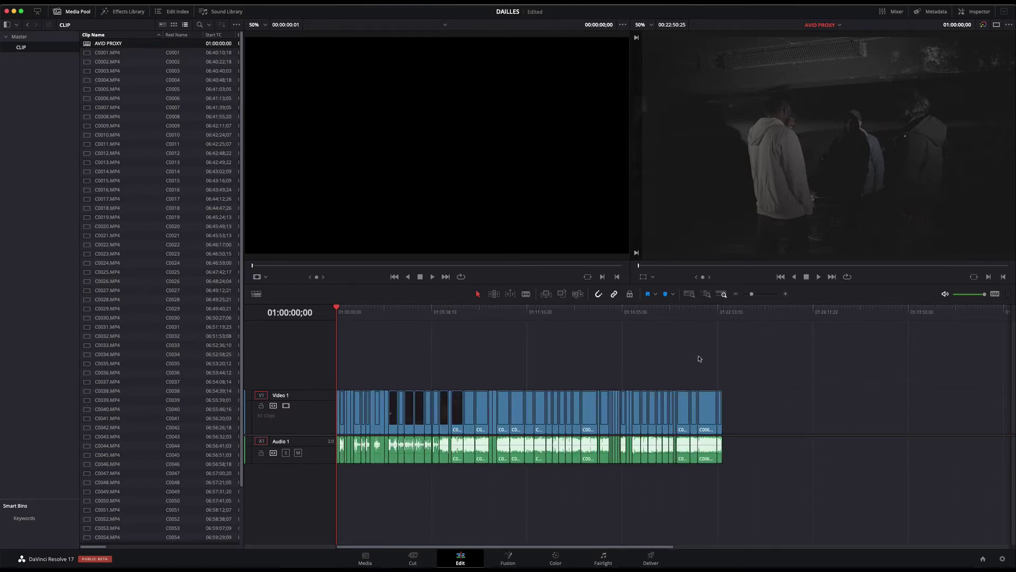
left_click_drag(388, 316, 454, 343)
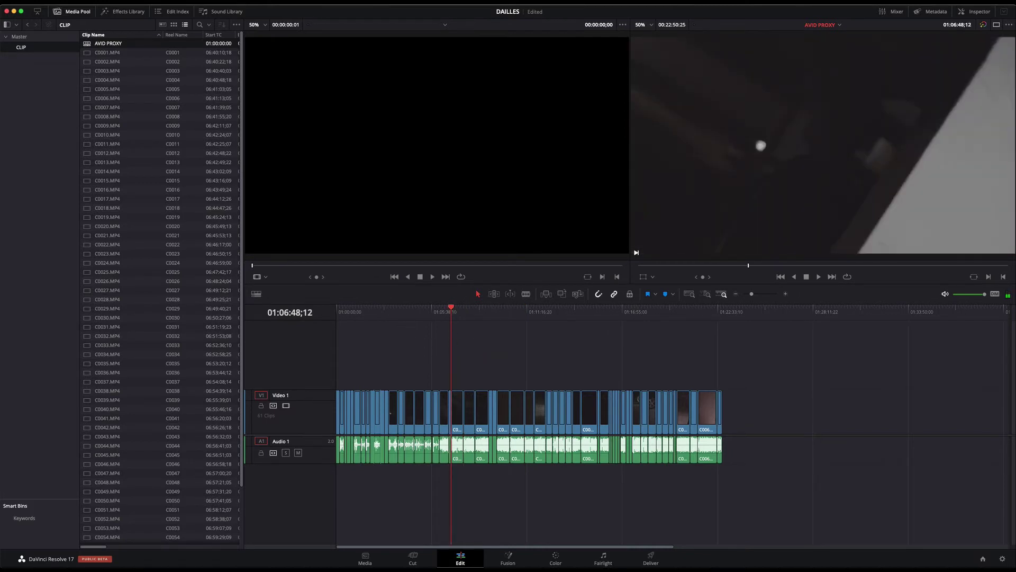
Apply a letterbox ratio via Timeline > Output Blanking, then go to the Color page.
left_click(159, 1)
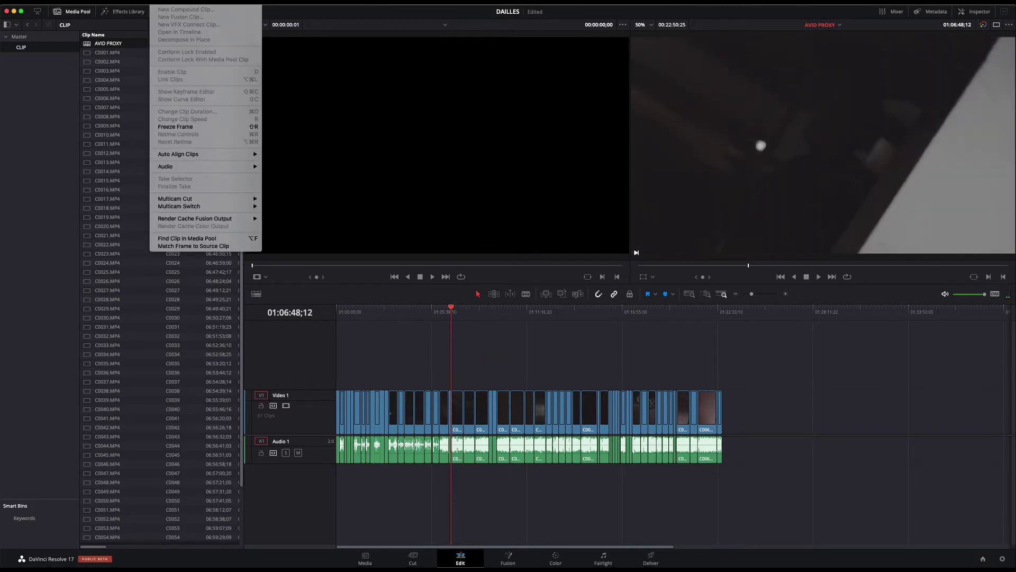
mouse_move(135, 2)
mouse_move(212, 316)
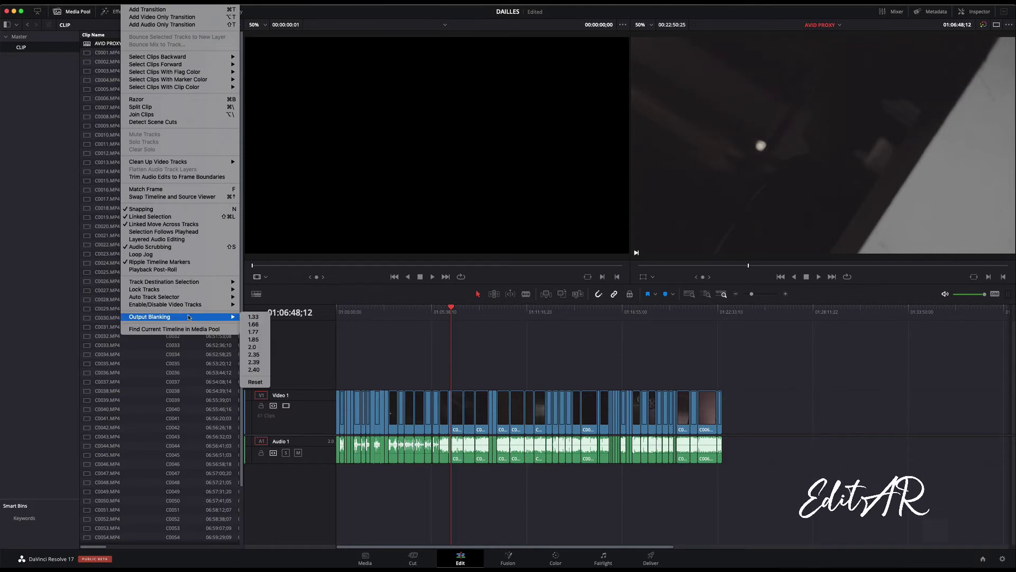
left_click(259, 360)
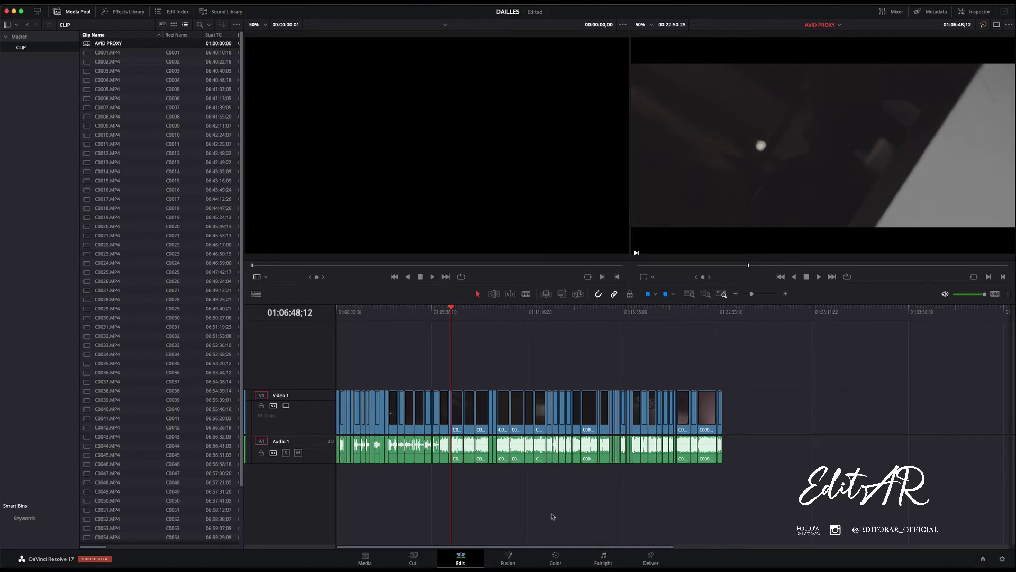
left_click(555, 556)
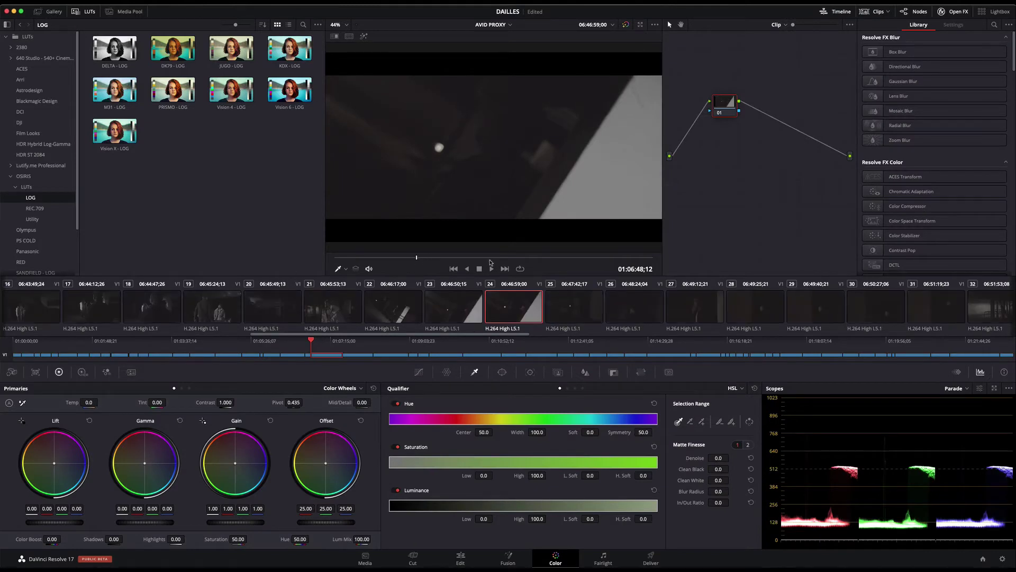
Preview clip 24, then set the RGB Mixer red, green and blue outputs to 2.00.
left_click(491, 267)
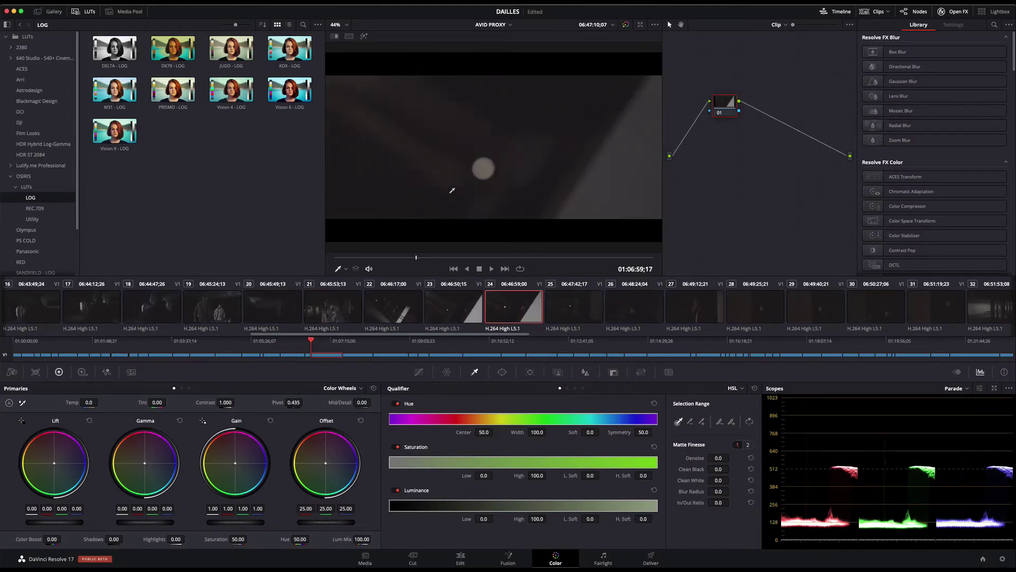
left_click(497, 257)
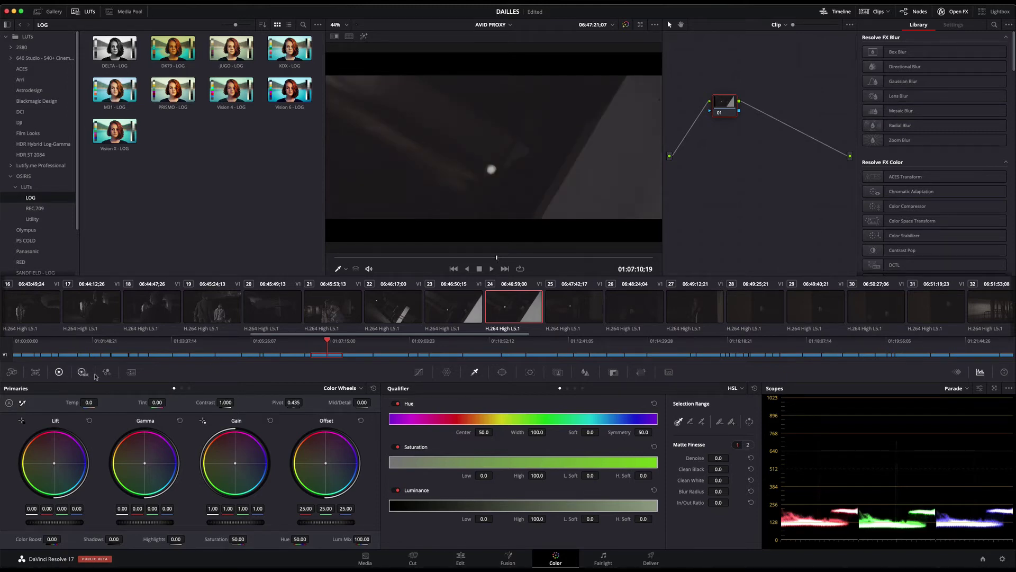
left_click(106, 372)
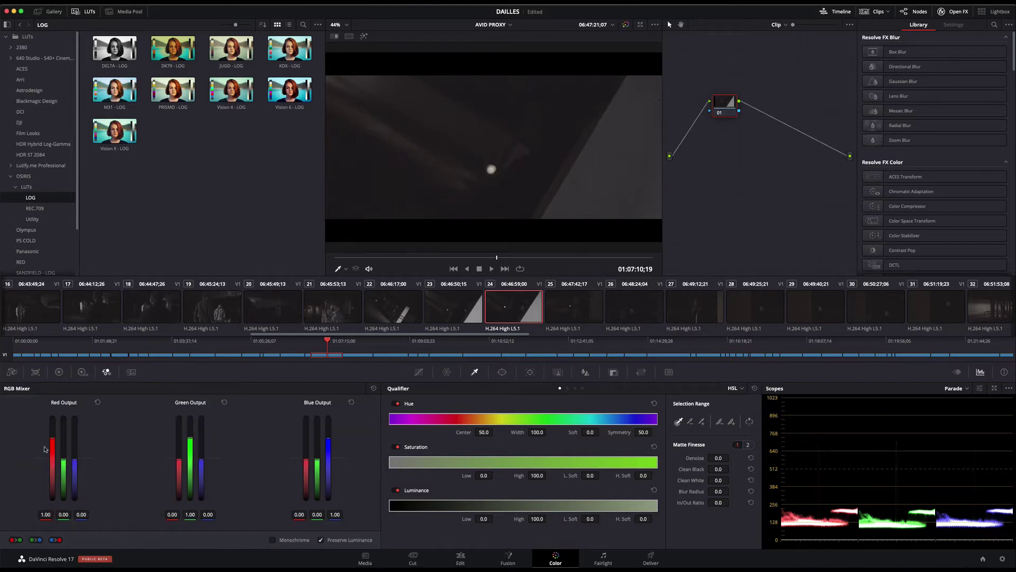
left_click_drag(52, 440, 52, 418)
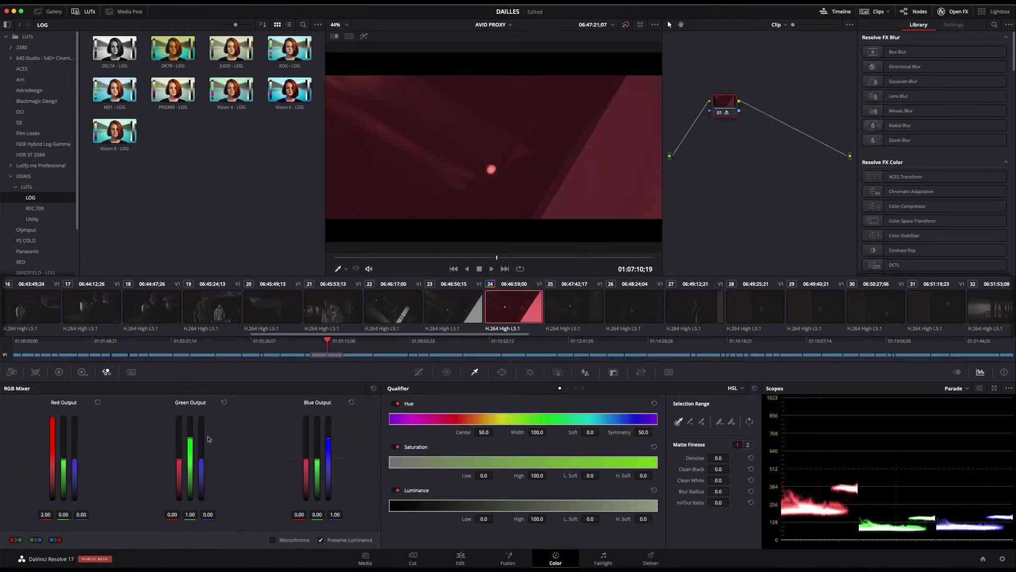
left_click_drag(190, 436, 190, 418)
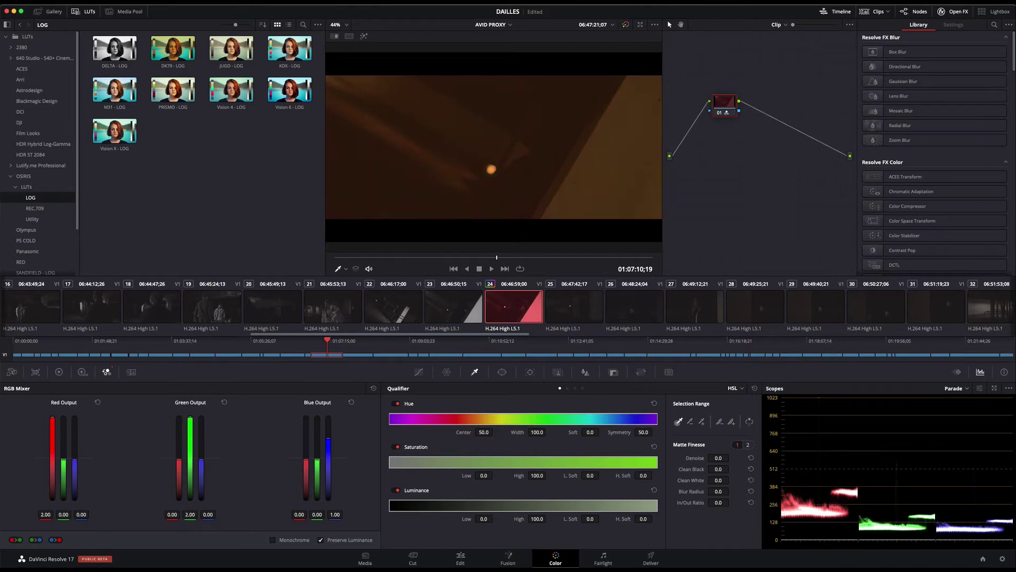
left_click_drag(328, 437, 328, 418)
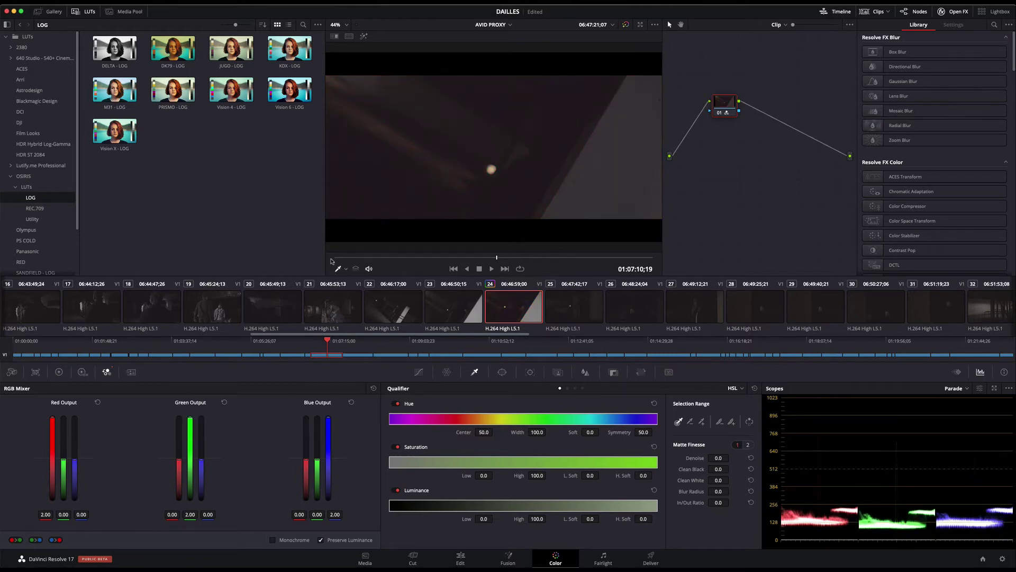
left_click(59, 371)
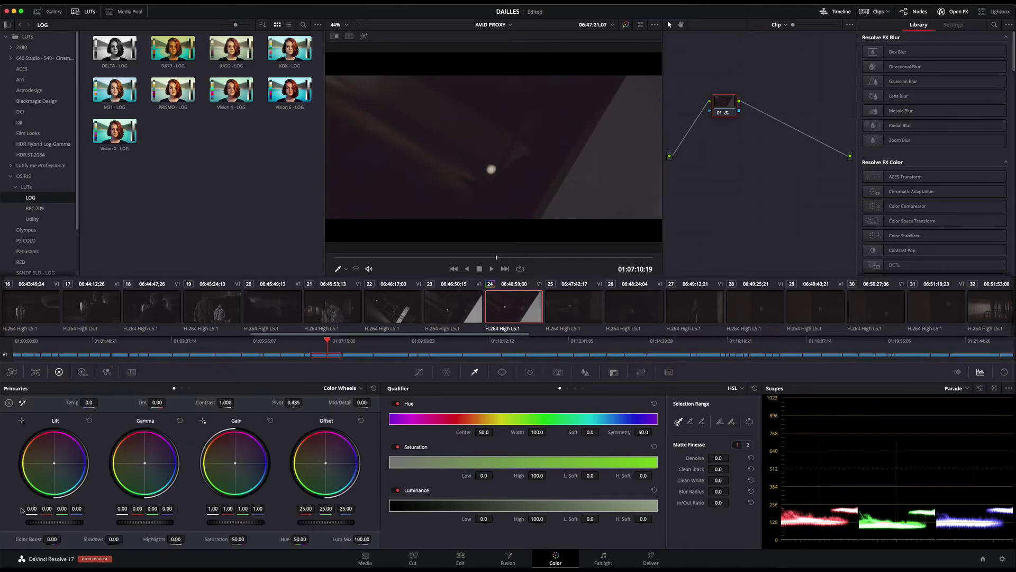
Raise contrast to about 1.350 and gamma to 0.07, and lower lift to -0.01.
mouse_move(225, 402)
left_mouse_down()
mouse_move(236, 402)
mouse_move(224, 403)
left_mouse_up()
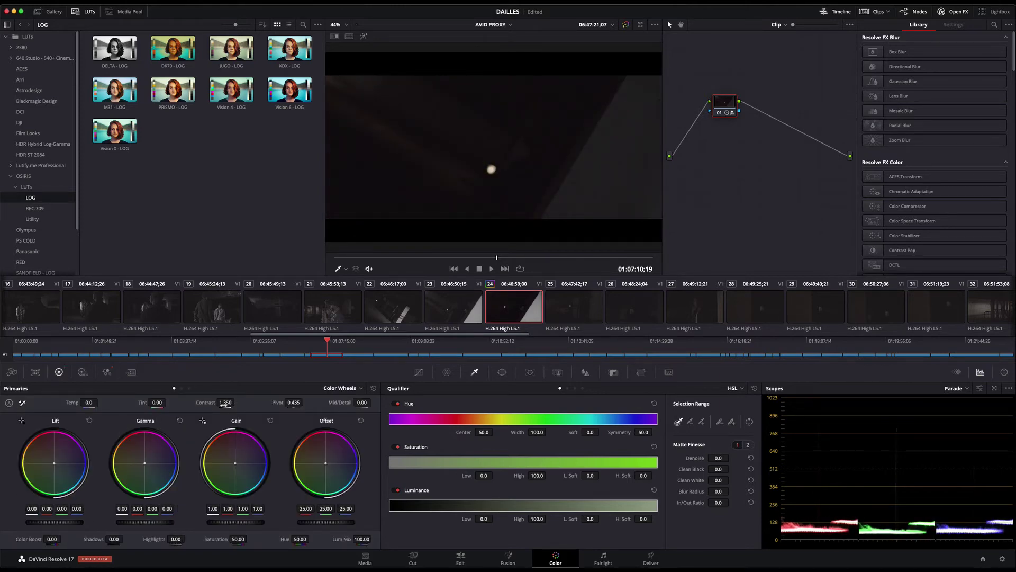
left_click_drag(139, 522, 153, 522)
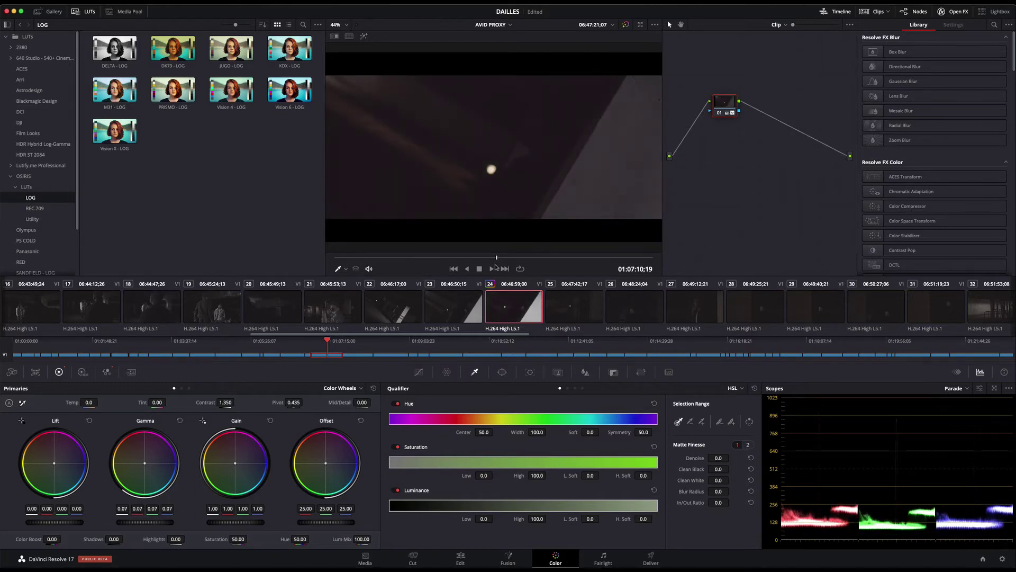
left_click_drag(559, 259, 617, 260)
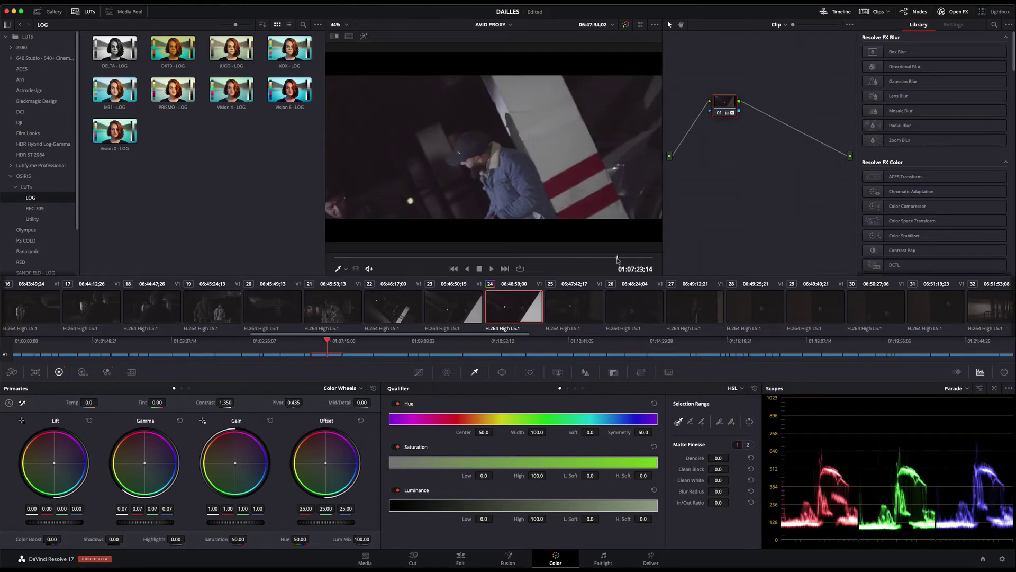
left_click_drag(616, 260, 617, 259)
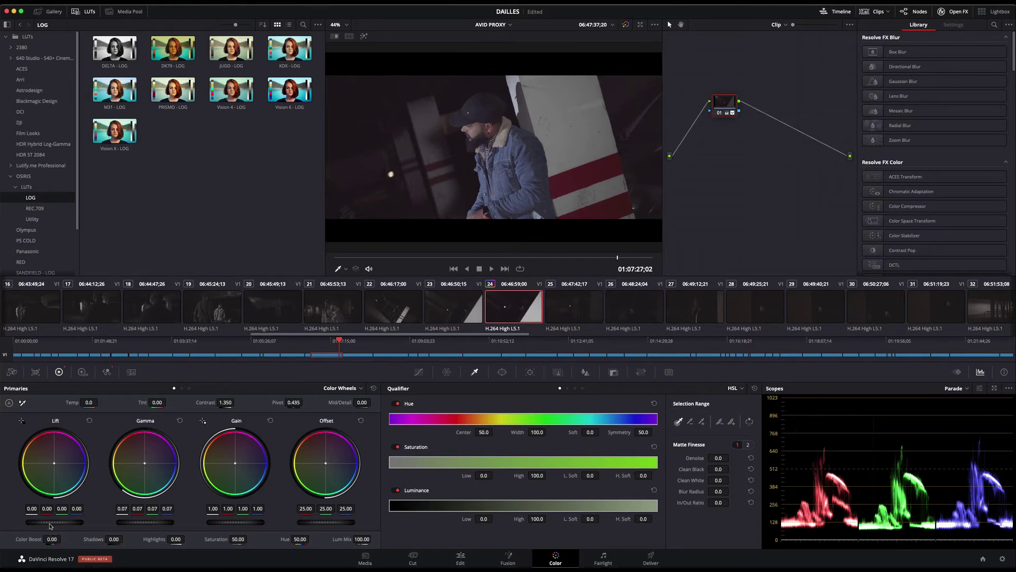
left_click_drag(55, 522, 51, 522)
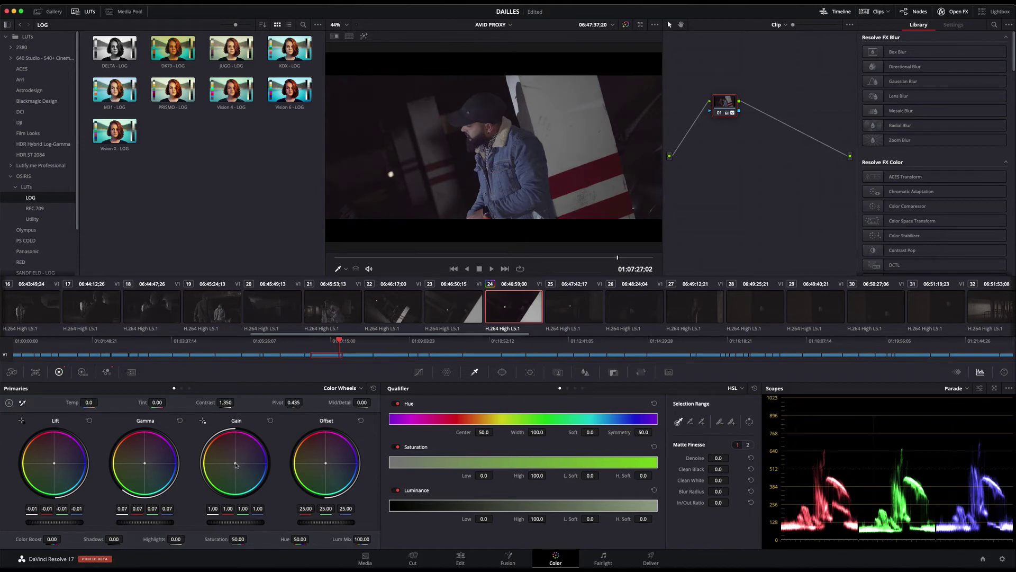
Shift highlights toward blue, set saturation to 65, and nudge the Log shadow wheel.
left_click_drag(236, 465, 235, 463)
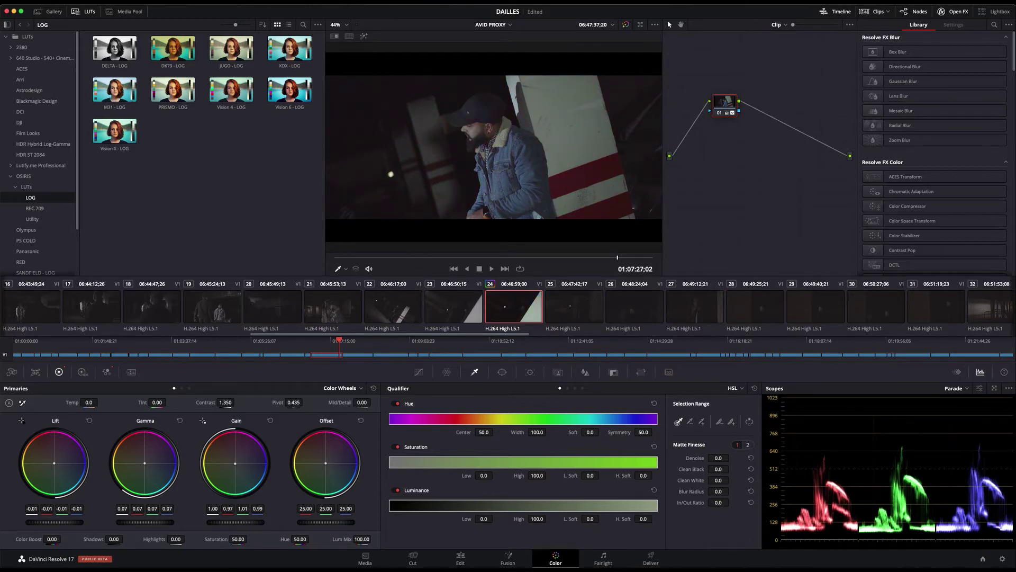
left_click(269, 420)
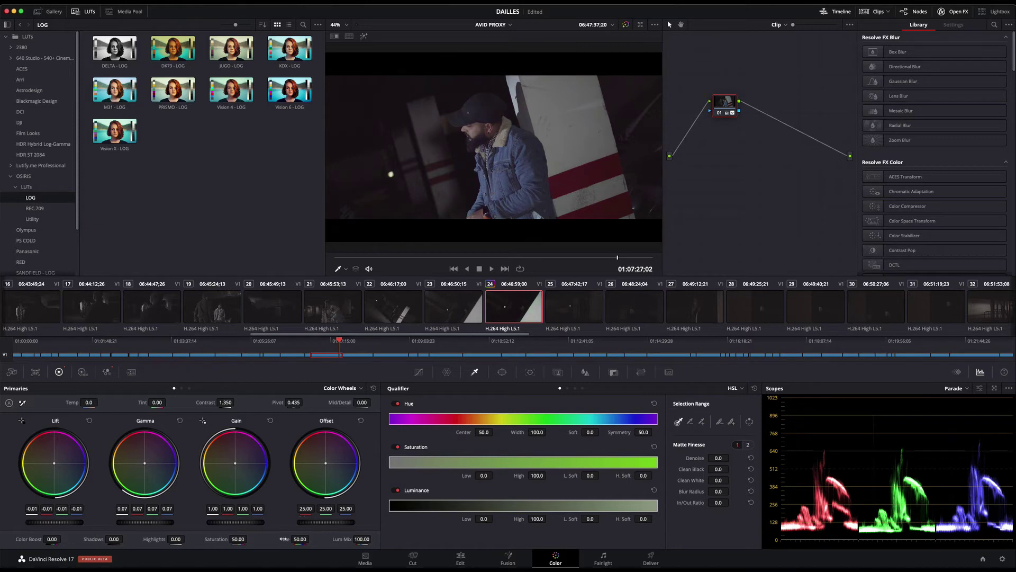
left_click_drag(249, 538, 250, 539)
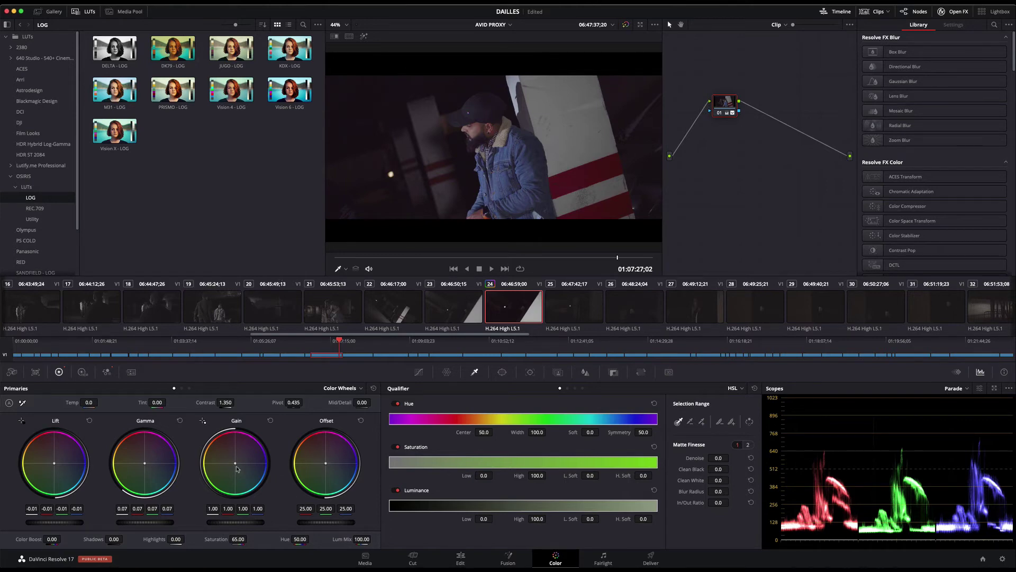
left_click_drag(236, 466, 235, 459)
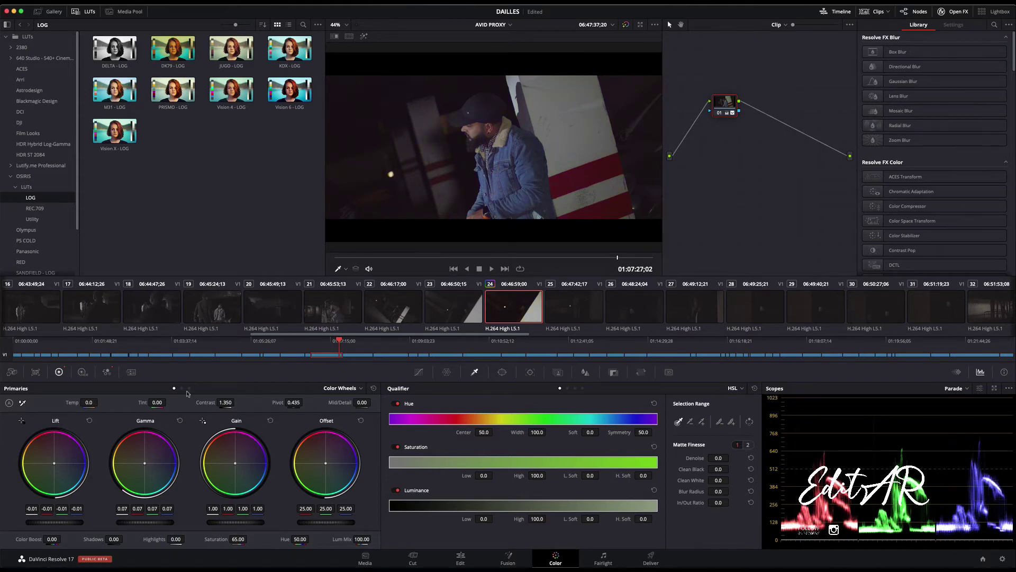
left_click(189, 388)
left_click_drag(57, 458, 54, 463)
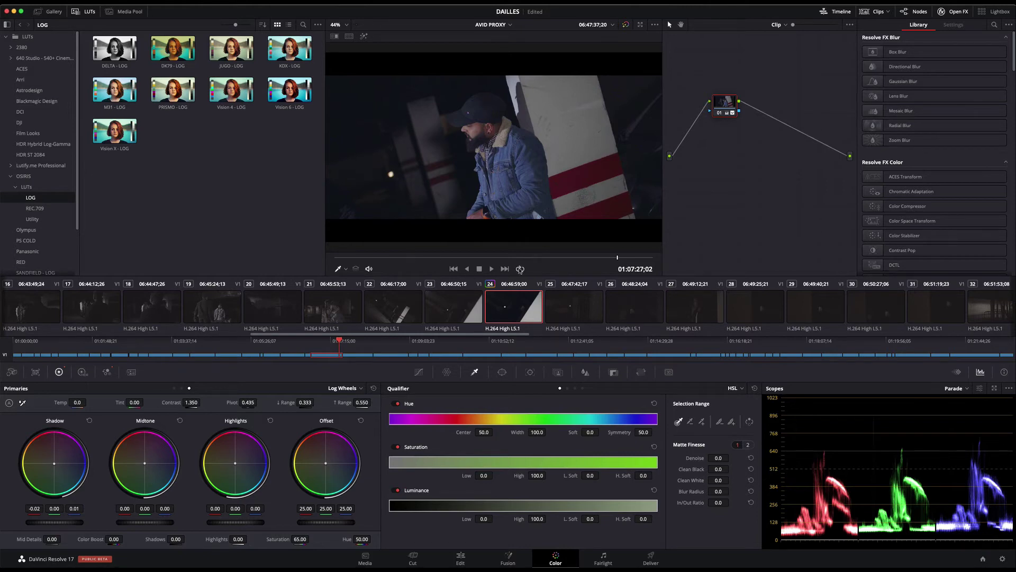
right_click(727, 108)
mouse_move(747, 145)
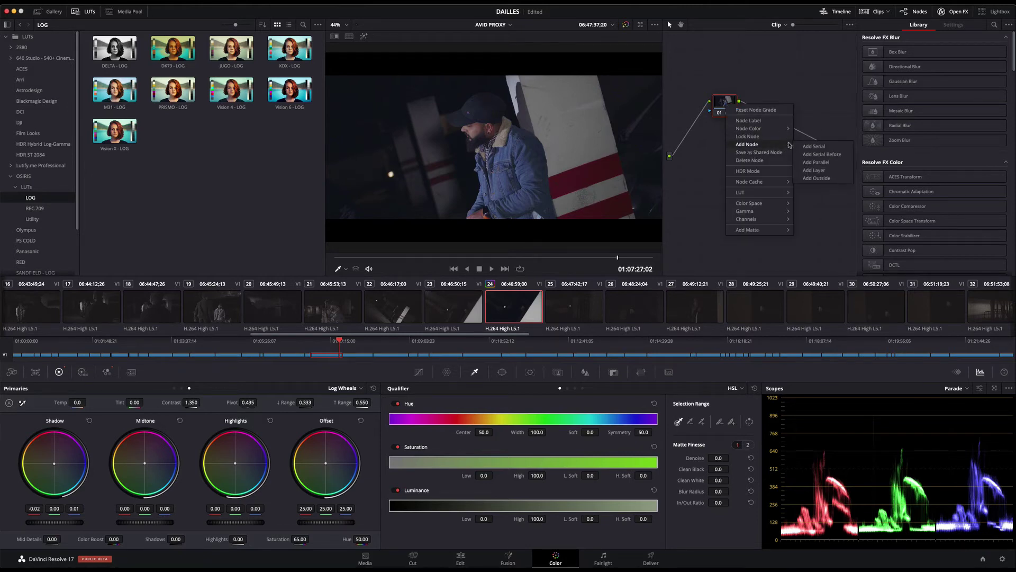
left_click(815, 145)
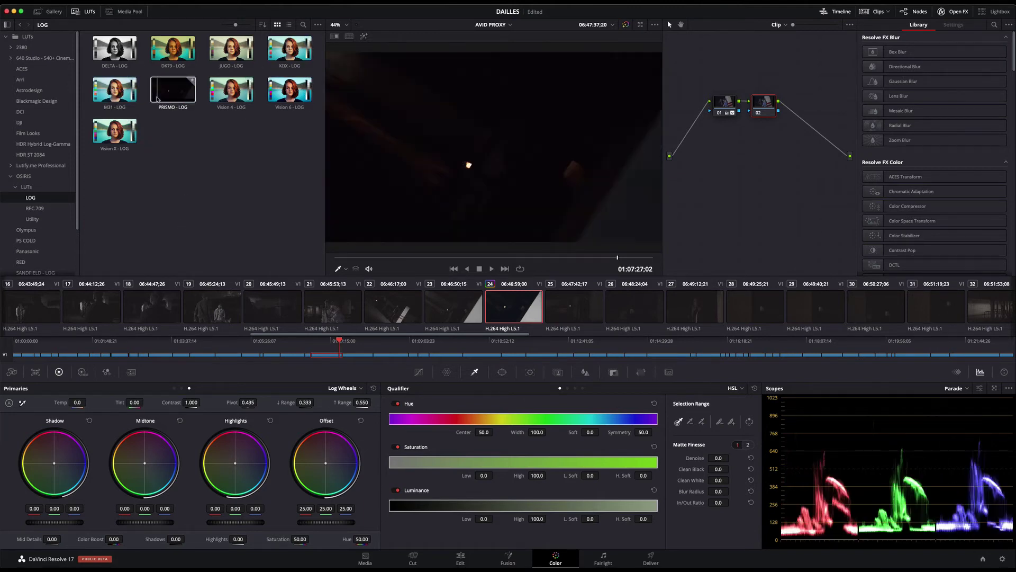
left_click_drag(110, 98, 765, 109)
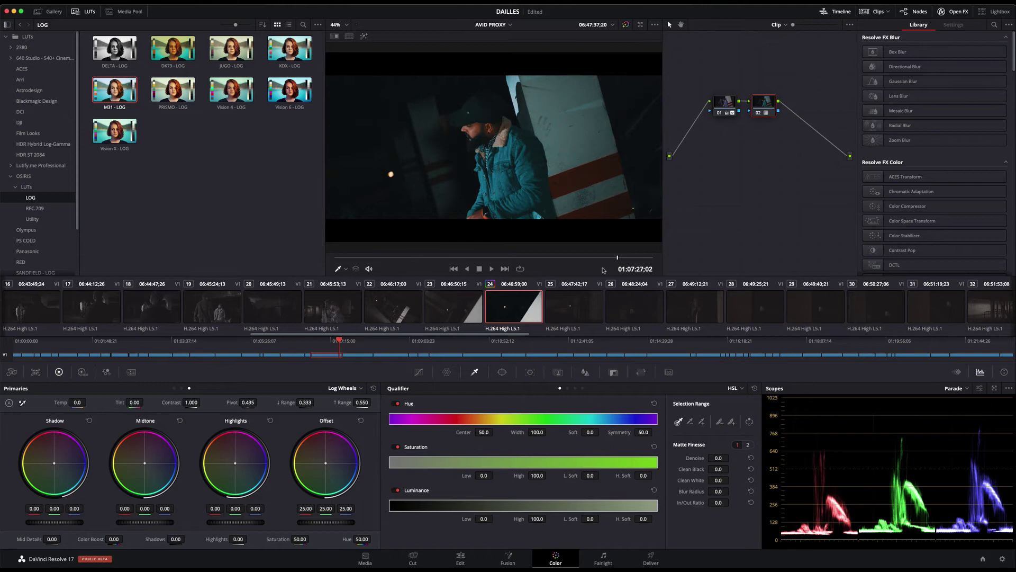
Lower node 02's Key Output Gain to 0.747 in the Key palette.
left_click(614, 373)
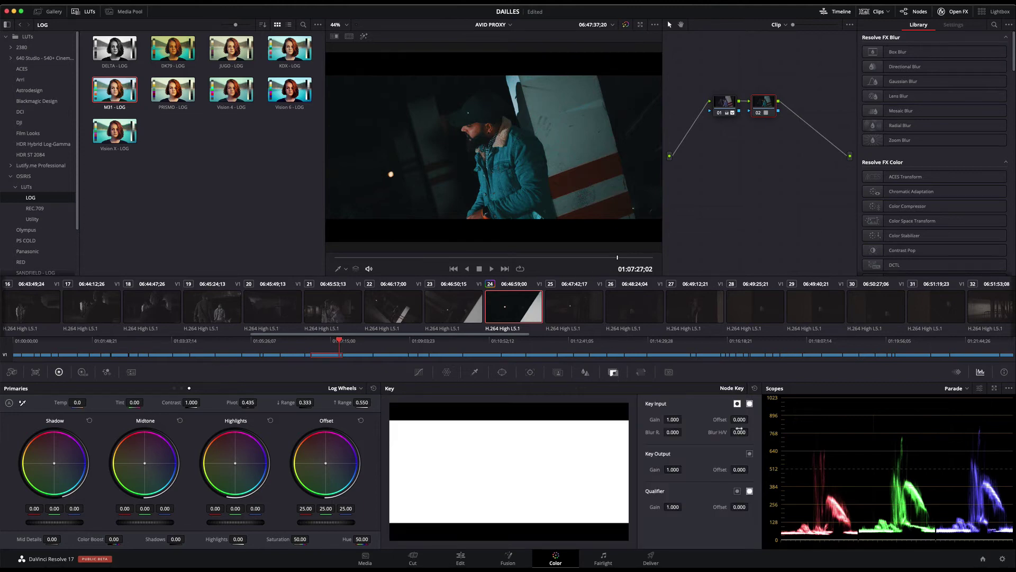
left_click_drag(673, 470, 684, 469)
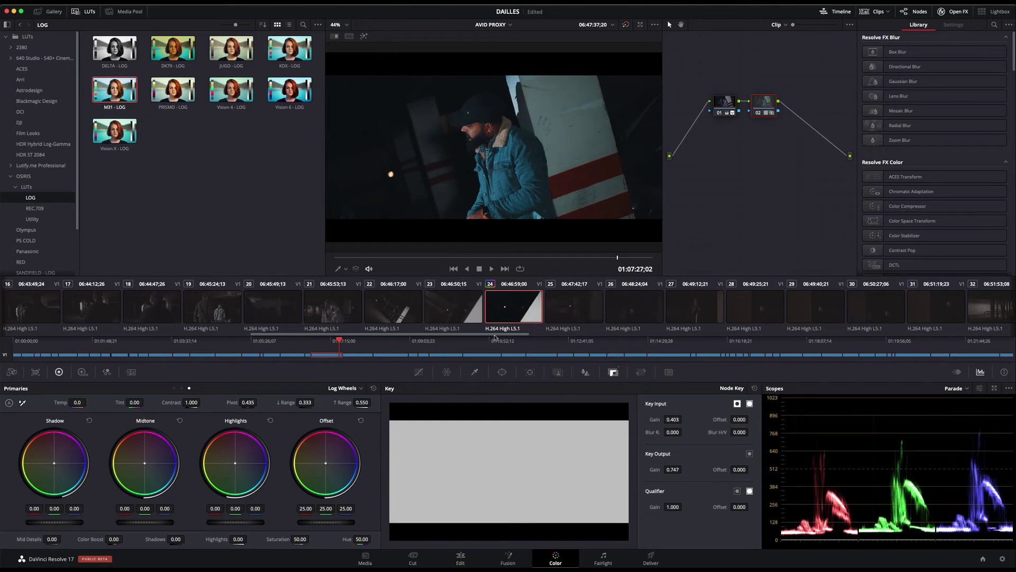
left_click_drag(495, 334, 103, 310)
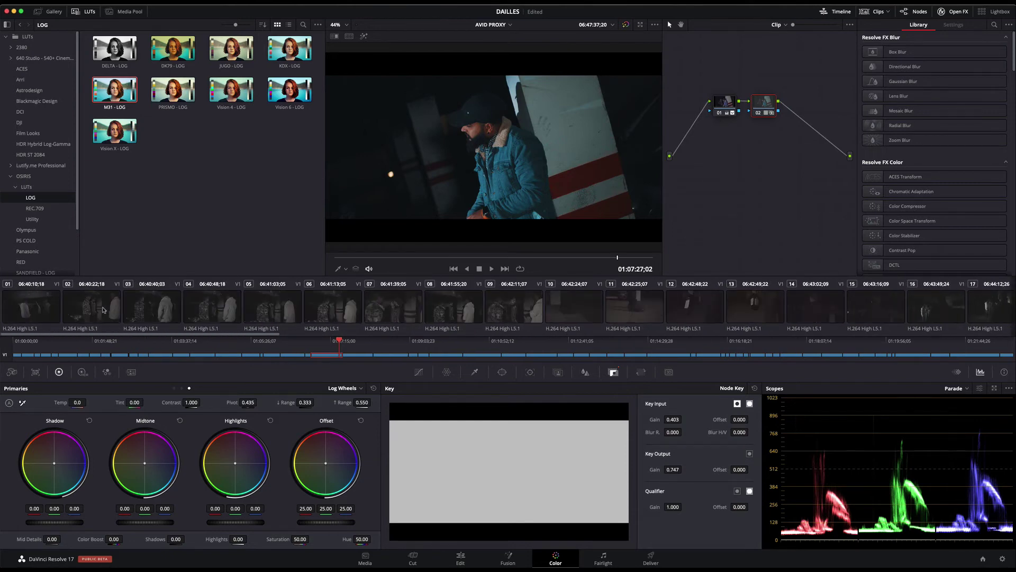
Select all timeline clips and apply clip 24's two-node M31 - LOG grade to them.
left_click(46, 310)
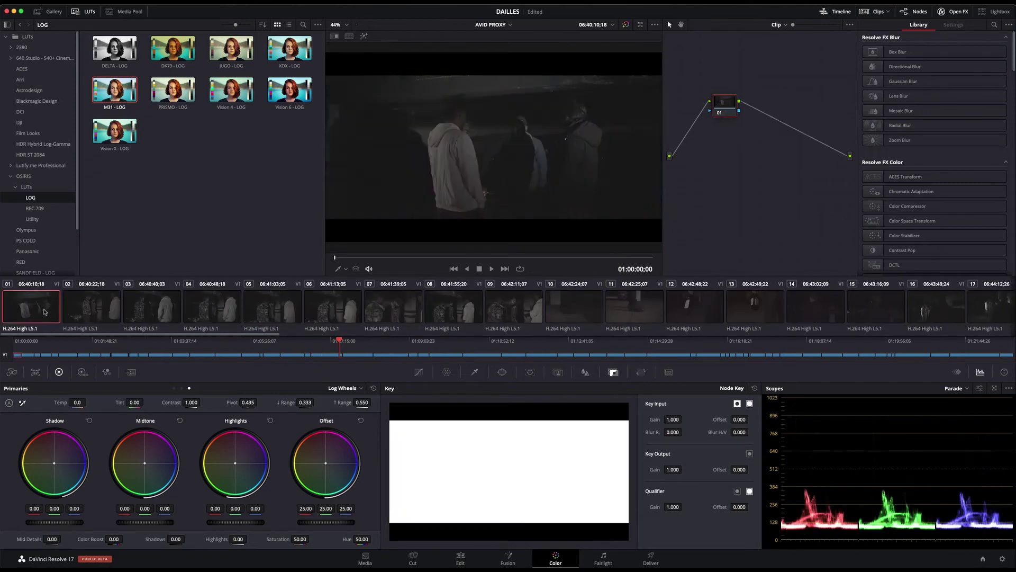
key("ctrl+a")
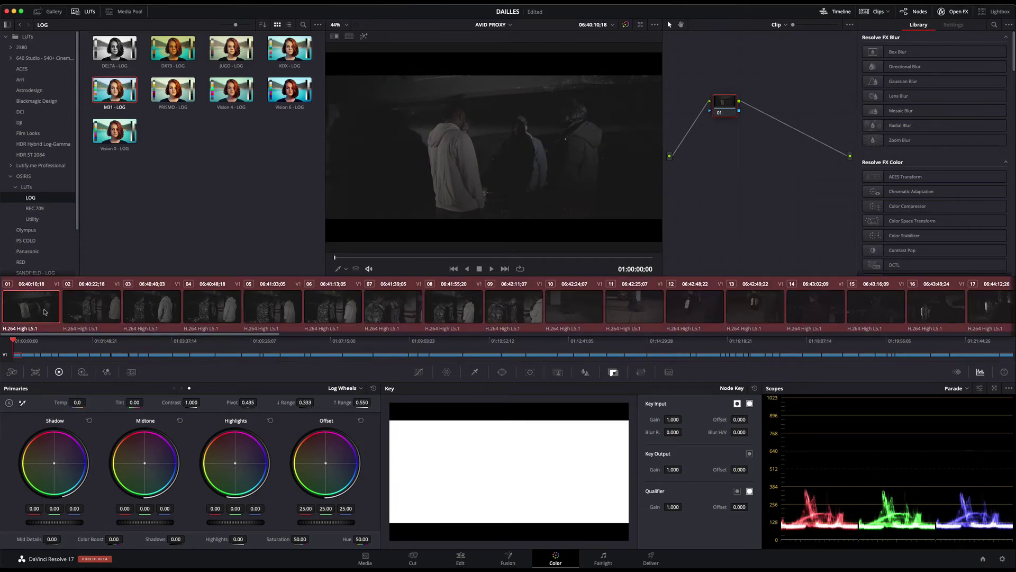
mouse_move(252, 338)
left_mouse_down()
mouse_move(936, 372)
mouse_move(420, 339)
mouse_move(184, 312)
mouse_move(474, 356)
left_mouse_up()
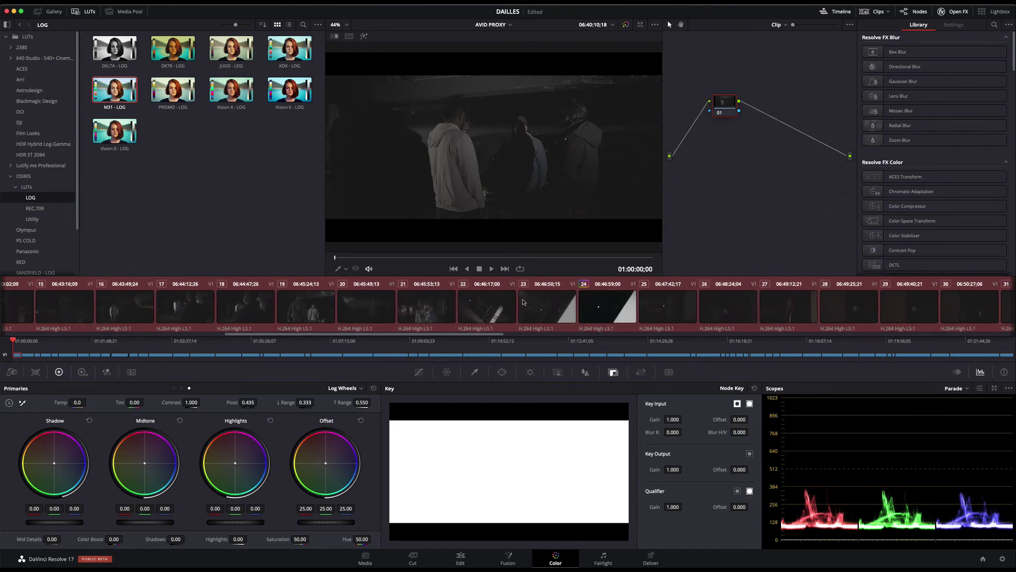
right_click(599, 302)
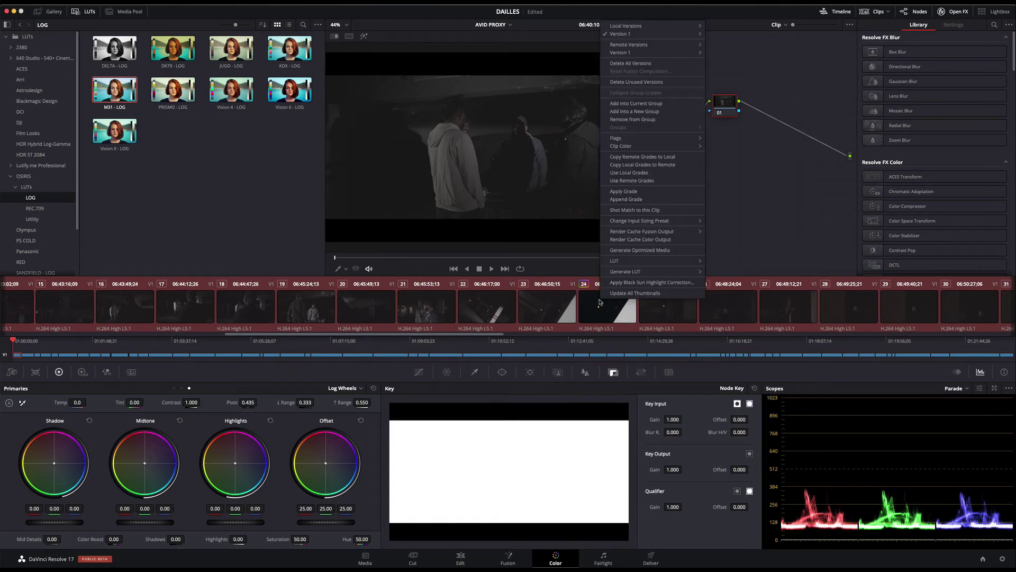
left_click(630, 192)
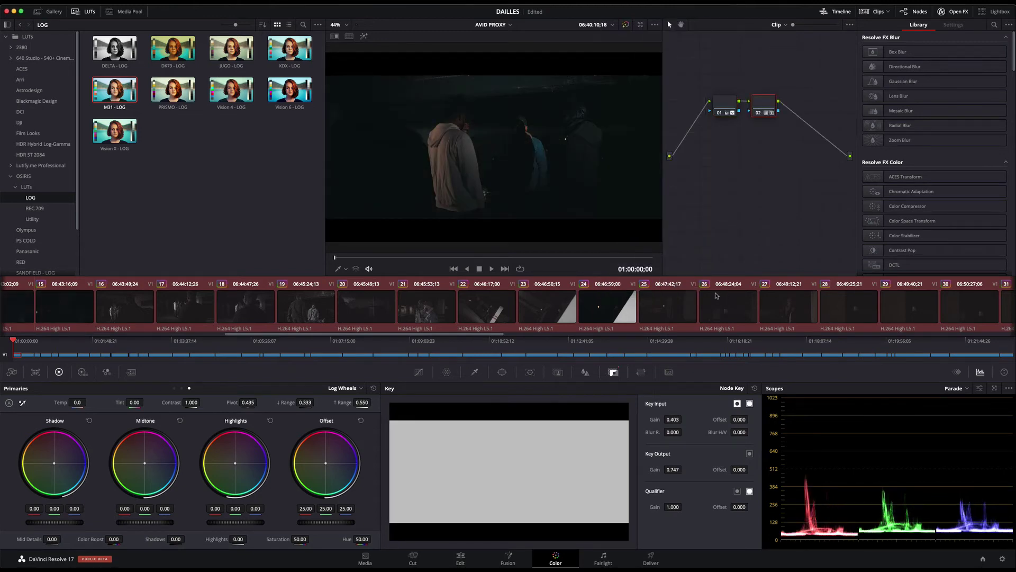
Check the copied grade on clips 18, 19 and 21.
left_click(248, 307)
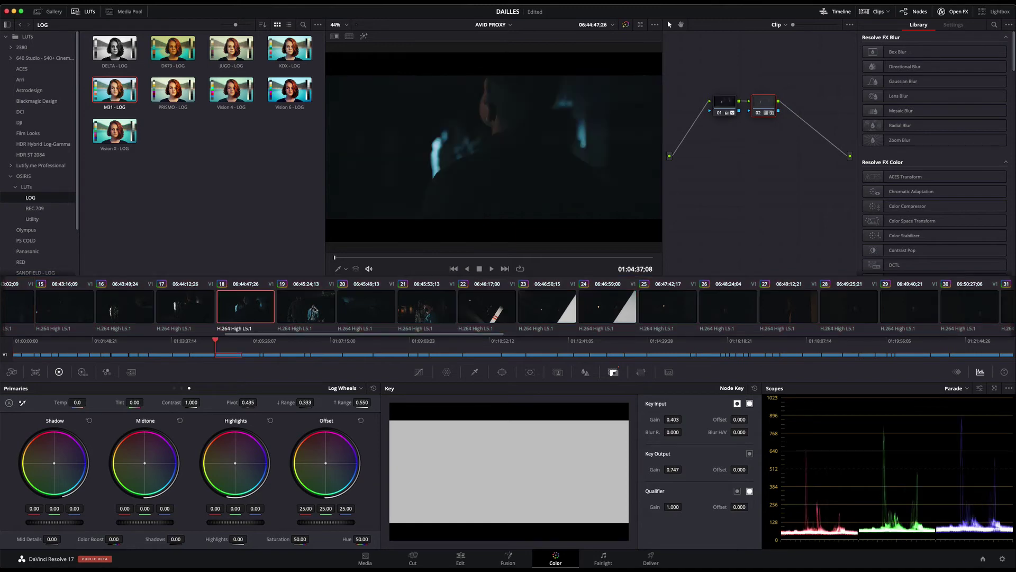
left_click(314, 308)
left_click(423, 308)
Review the copied grade on clip 22, then on clips 47, 49, 50, 51 and 52.
left_click(503, 314)
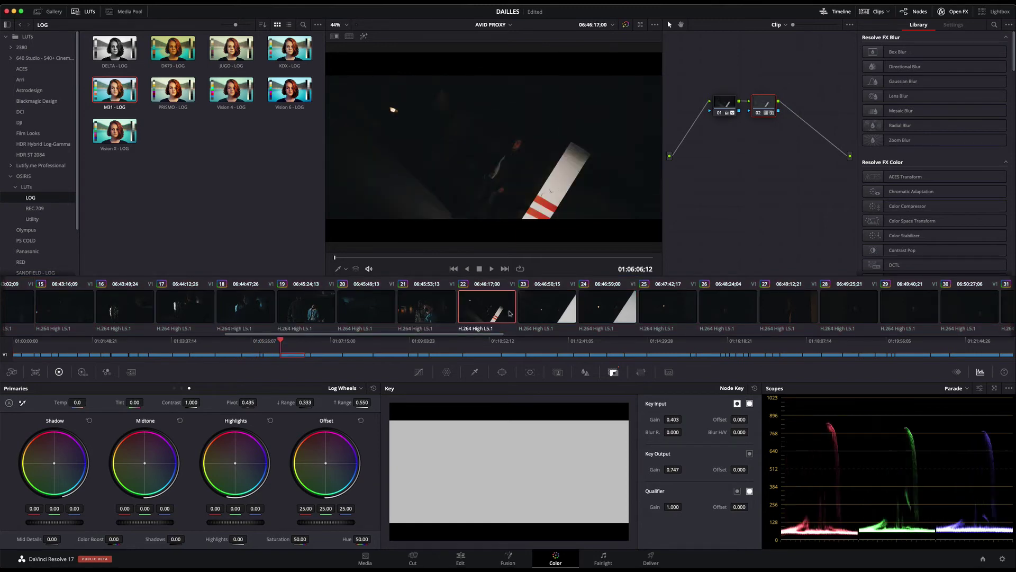
left_click_drag(338, 334, 793, 334)
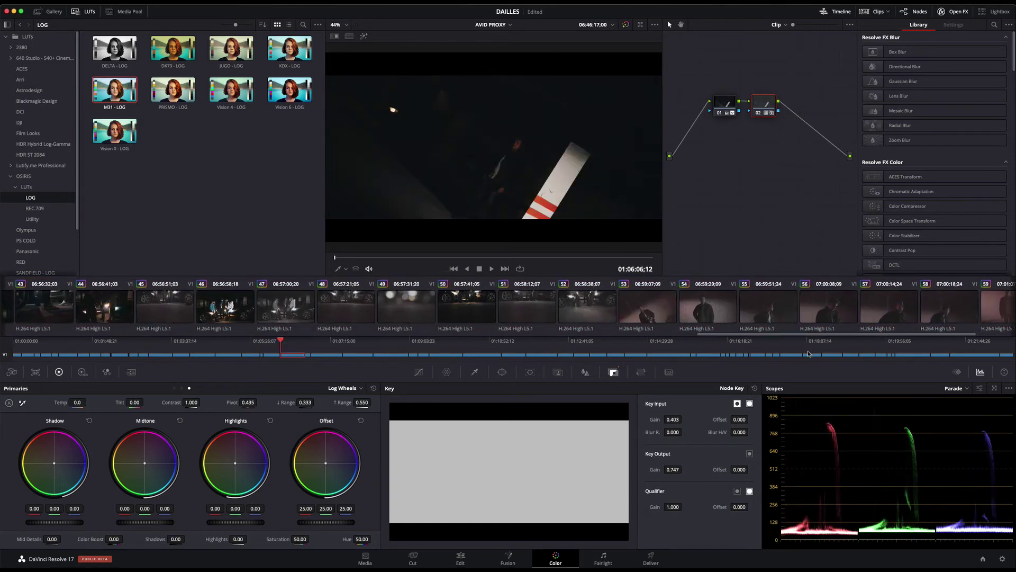
left_click(363, 312)
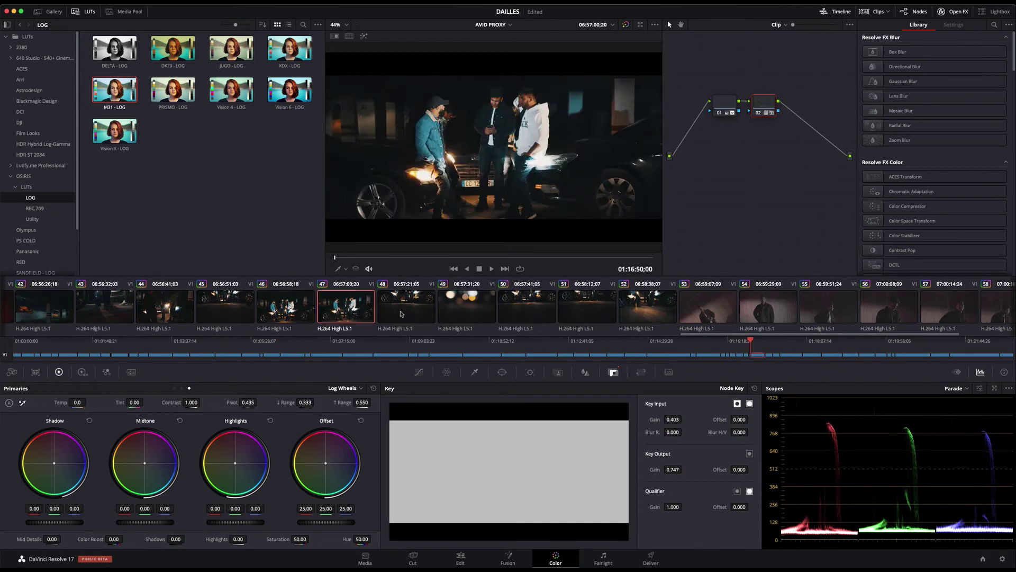
left_click(475, 313)
left_click(521, 313)
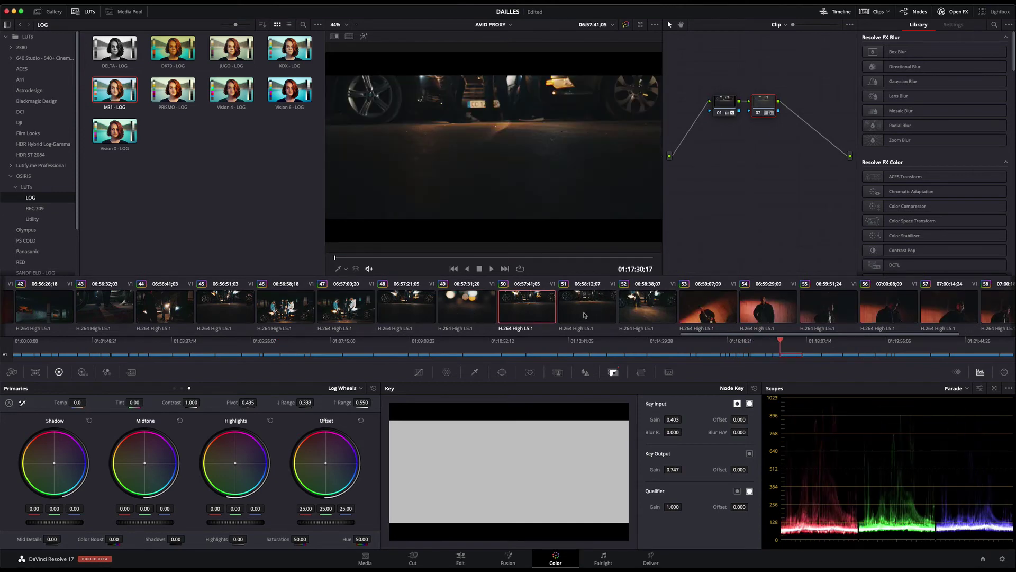
left_click(585, 314)
left_click(634, 313)
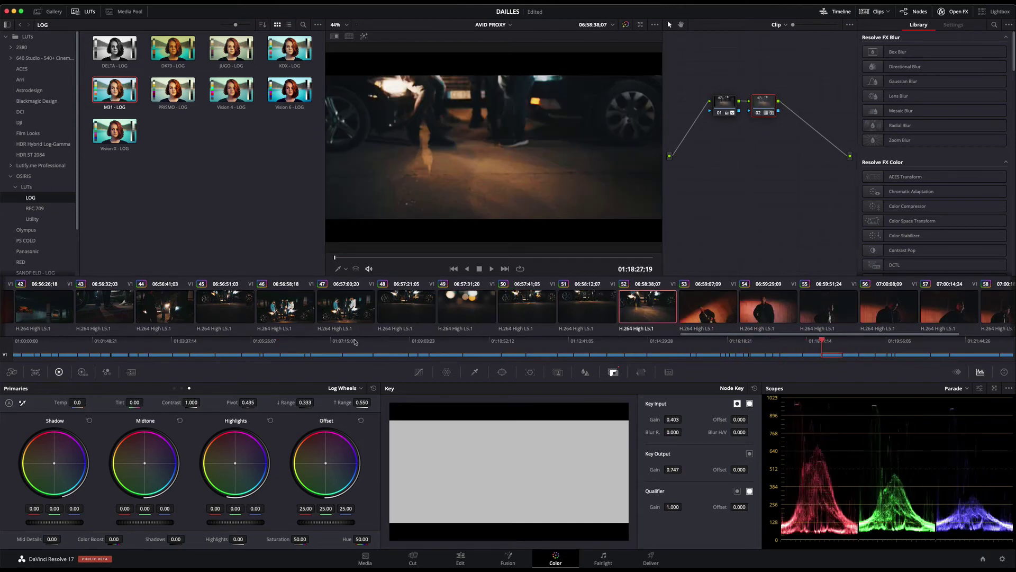
Review the grade on clips 59, 61 and 56, stepping back to clip 55.
left_click_drag(787, 335, 844, 339)
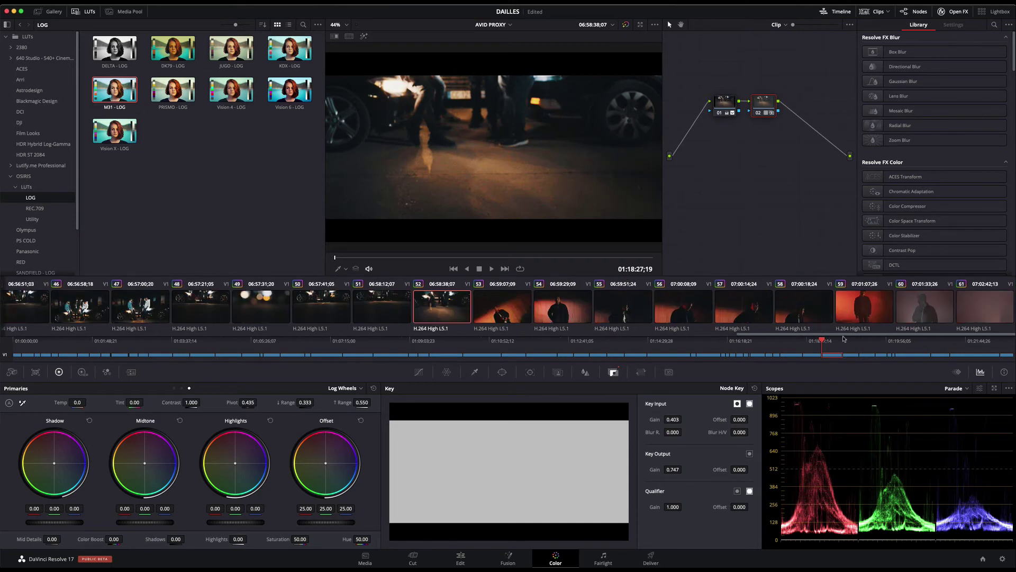
left_click(862, 313)
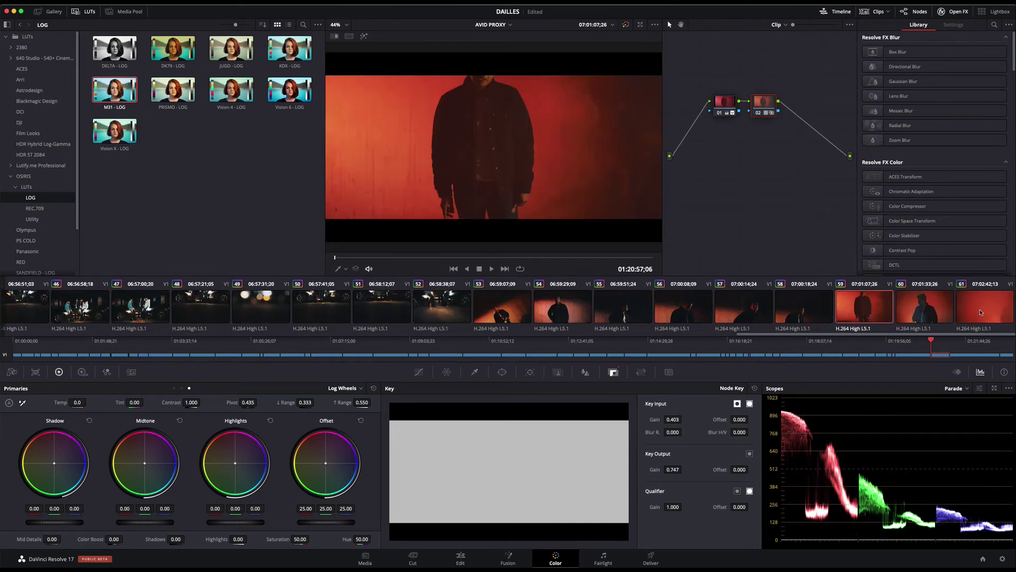
left_click(961, 315)
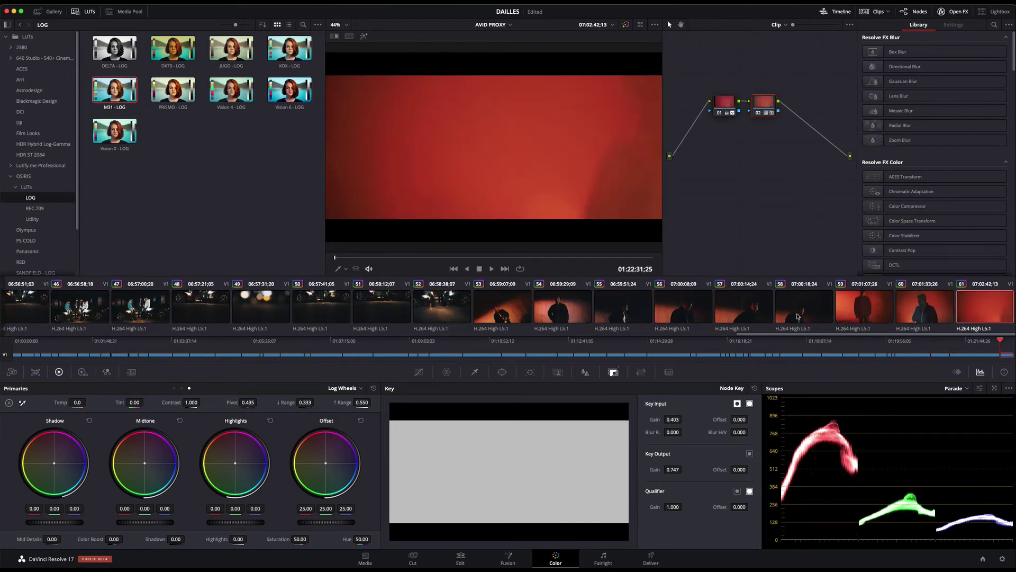
left_click(680, 324)
key("Up")
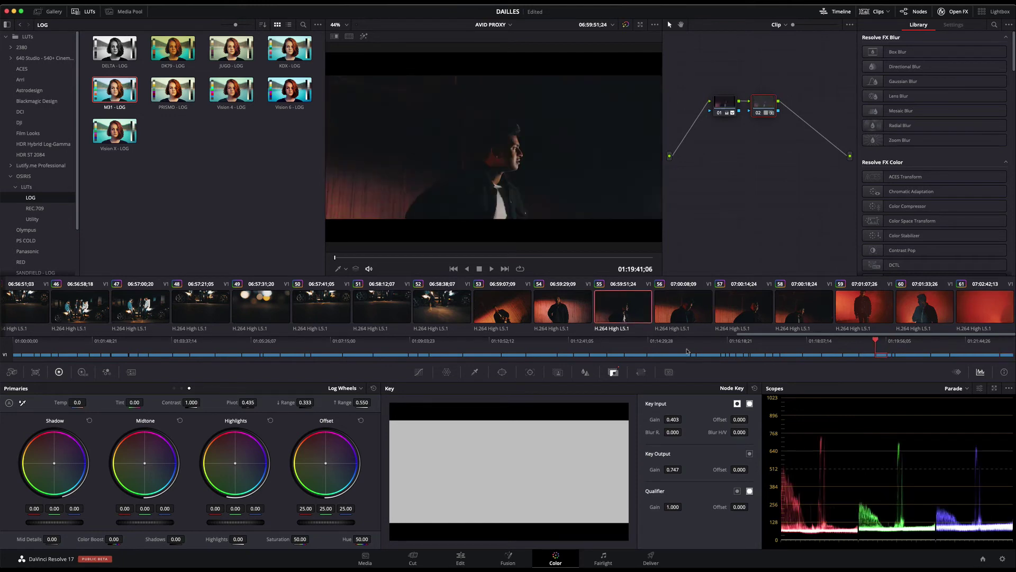
mouse_move(831, 335)
left_mouse_down()
mouse_move(216, 332)
mouse_move(259, 331)
left_mouse_up()
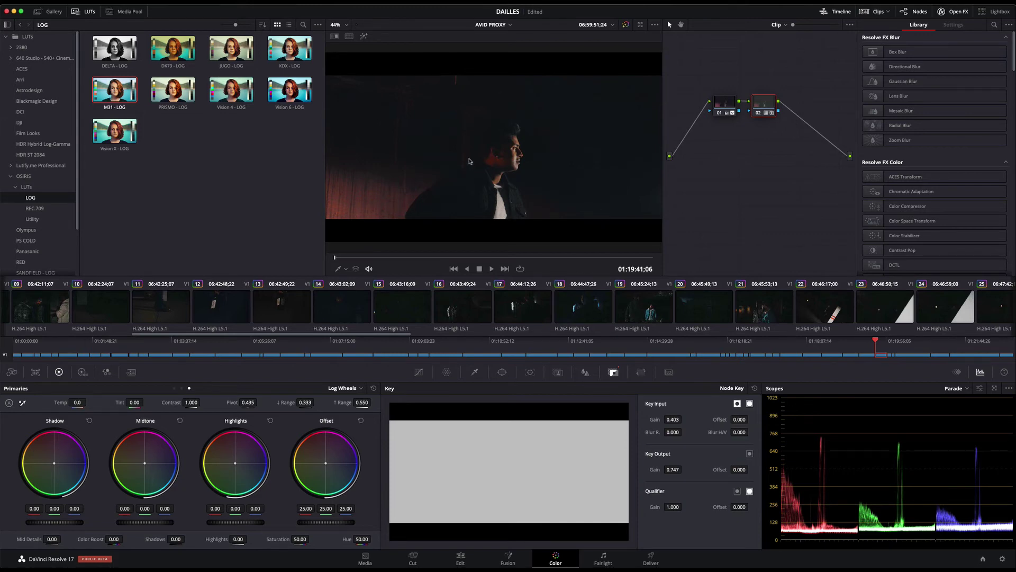
left_click(328, 2)
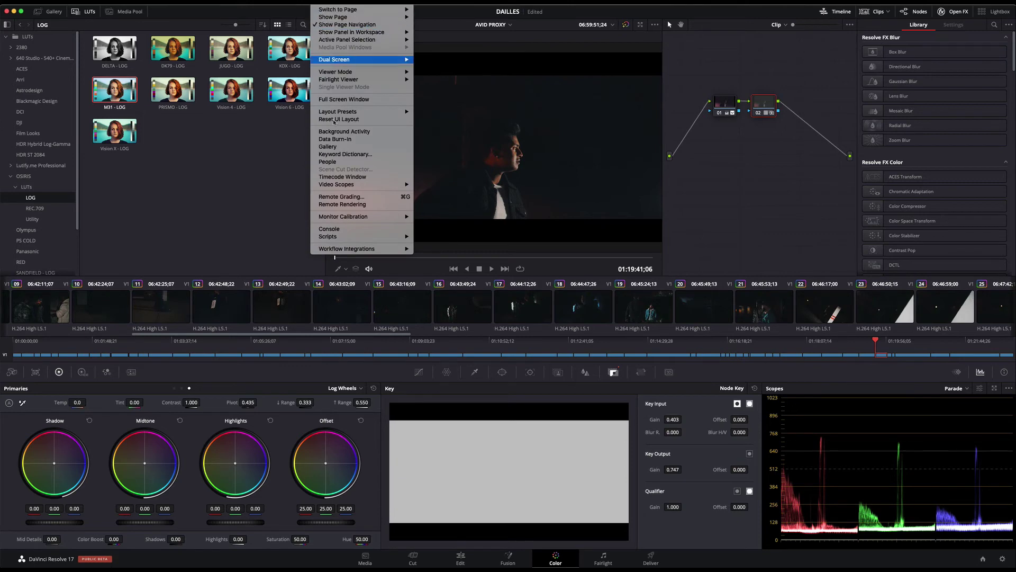
Burn in the record timecode as smaller text, placed in the bottom letterbox bar.
left_click(335, 139)
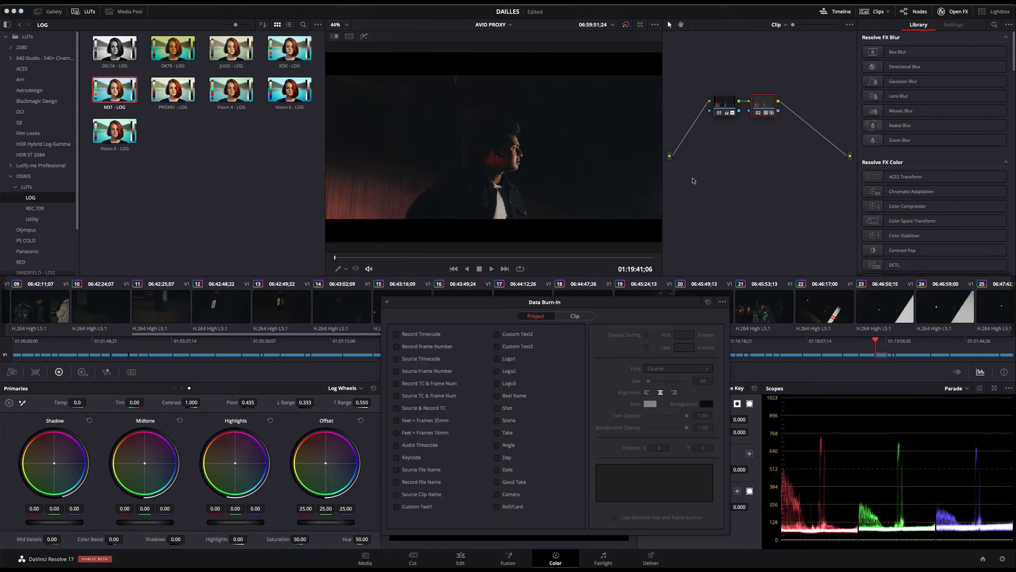
left_click_drag(547, 299, 866, 194)
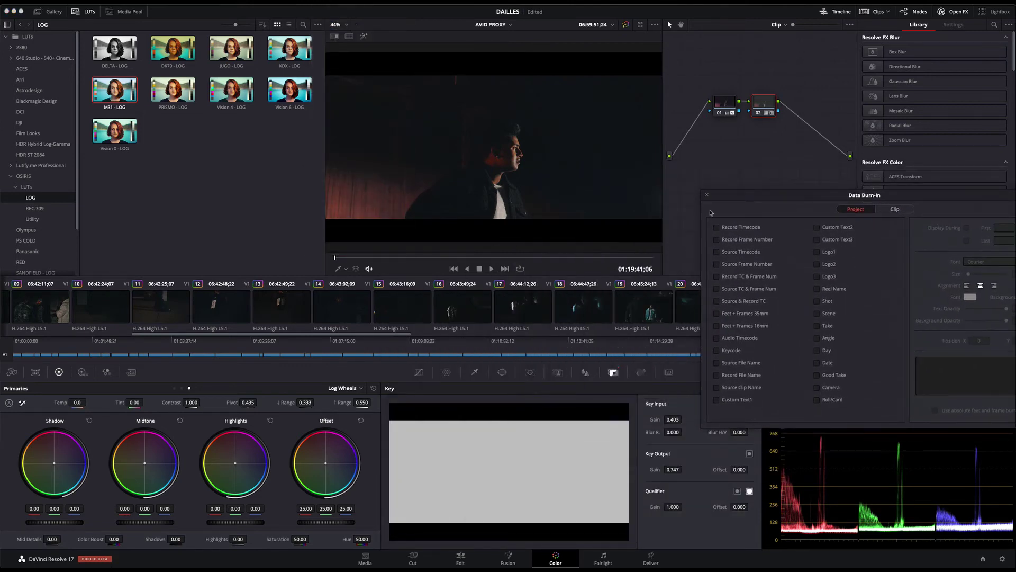
left_click(717, 227)
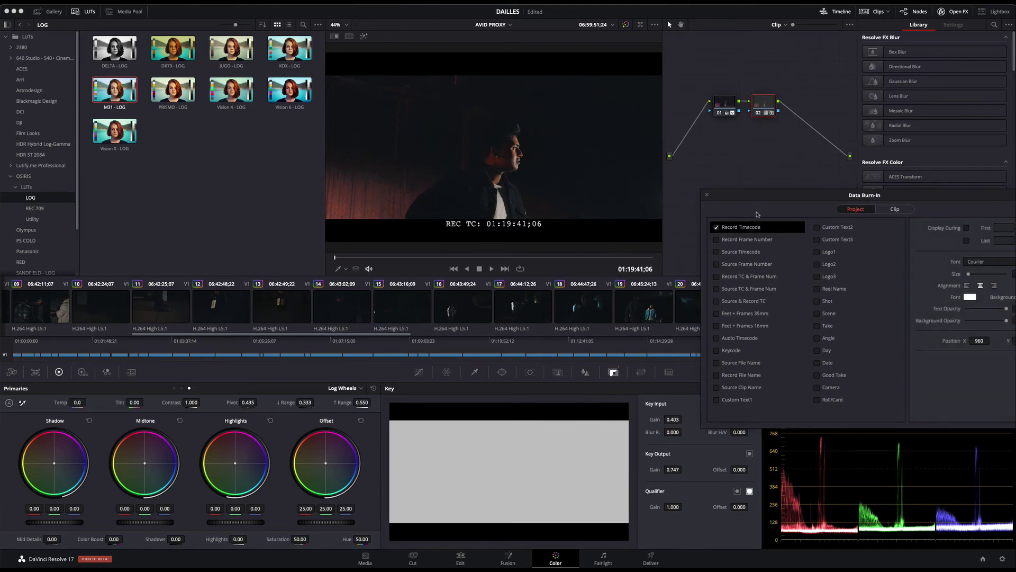
left_click_drag(801, 206, 605, 277)
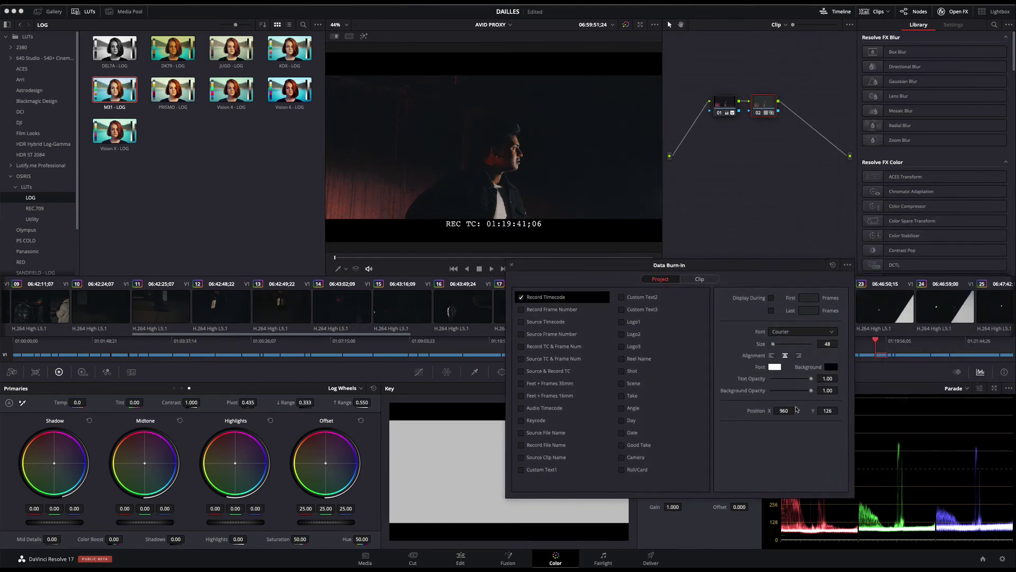
left_click_drag(774, 344, 772, 346)
left_click_drag(783, 412, 517, 409)
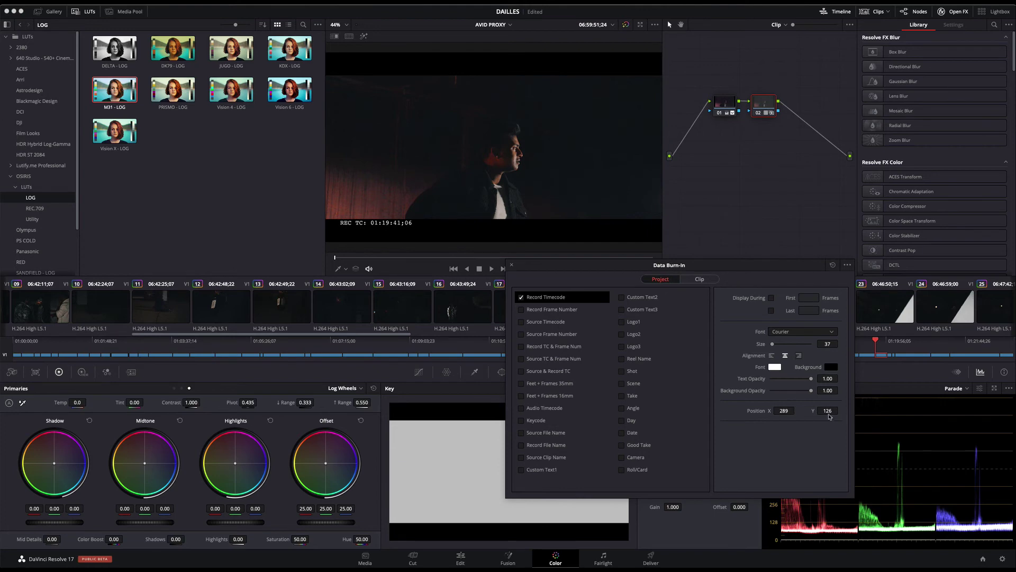
left_click_drag(829, 410, 841, 410)
Add the record frame number burn-in beside REC TC in the bottom bar.
left_click(522, 310)
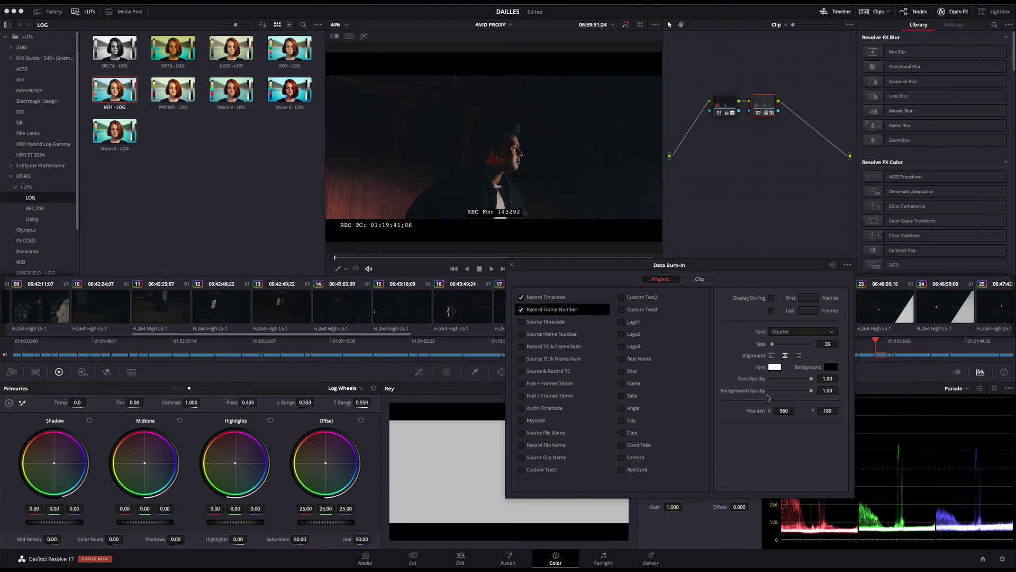
left_click_drag(797, 411, 772, 410)
left_click_drag(829, 411, 841, 410)
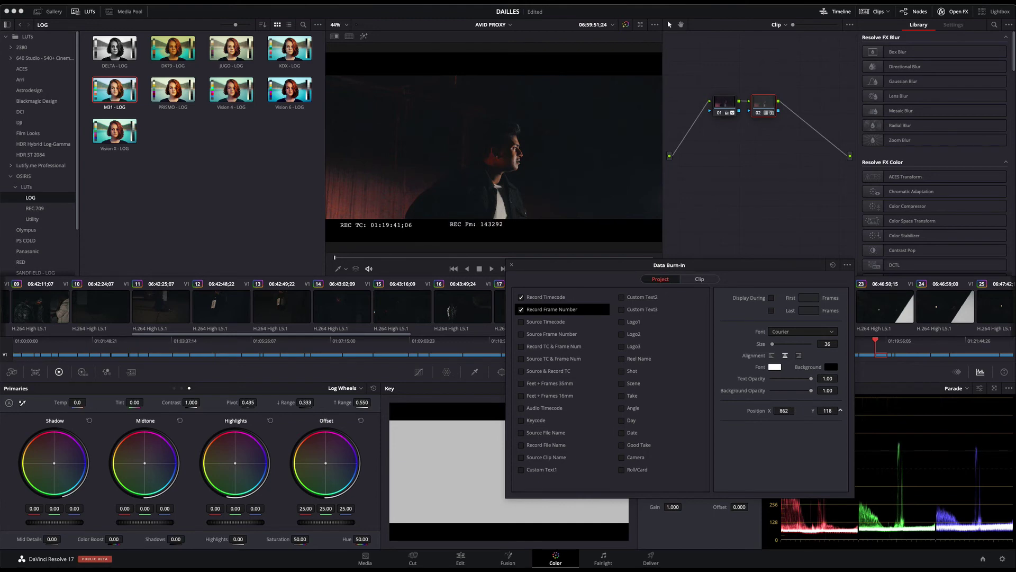
Add the source timecode burn-in beside REC Fm at the bottom right.
left_click(521, 321)
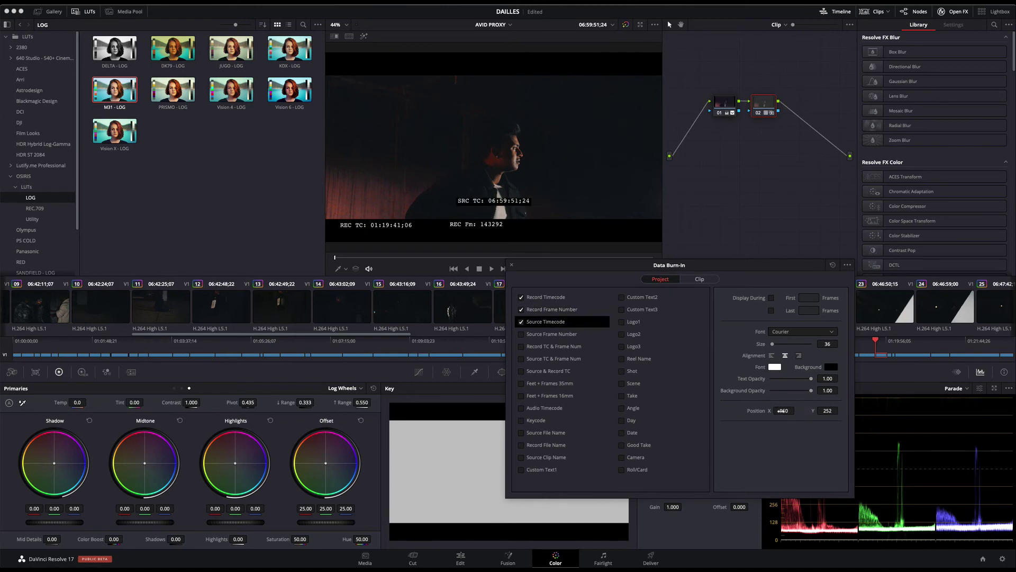
left_click_drag(780, 410, 780, 410)
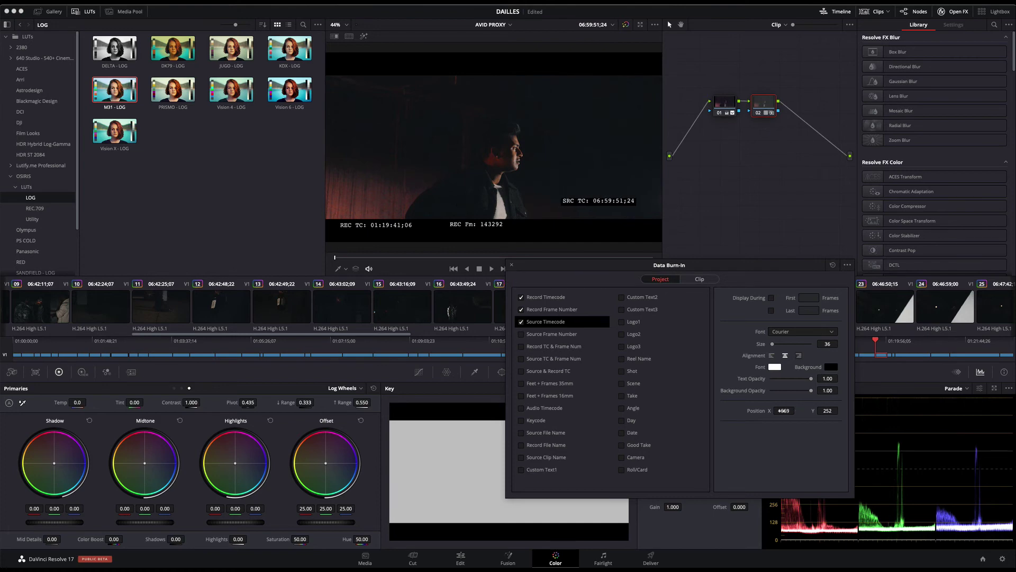
left_click_drag(828, 410, 773, 406)
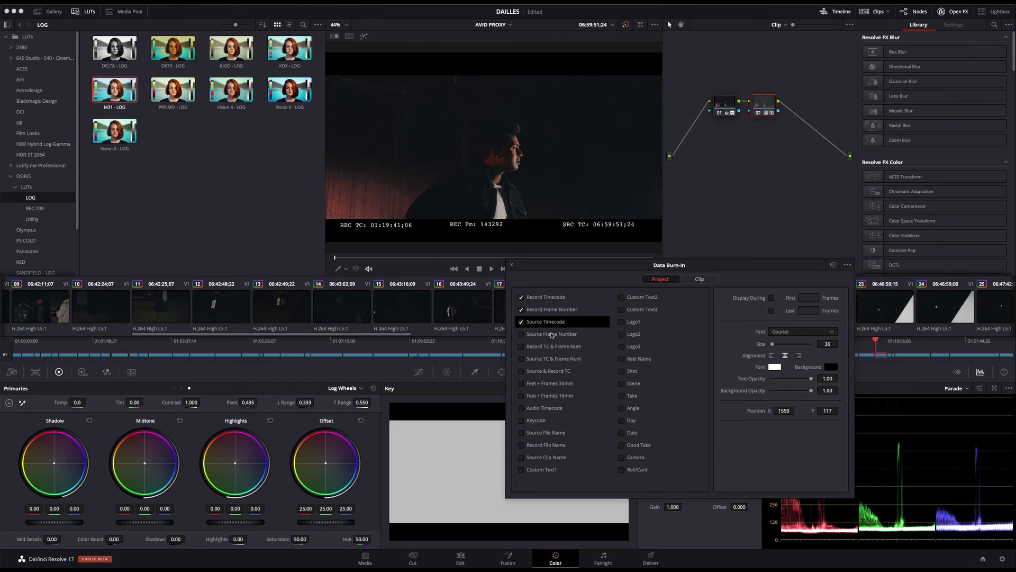
Try the source frame number burn-in and remove it, then add the reel name at top left.
left_click(521, 335)
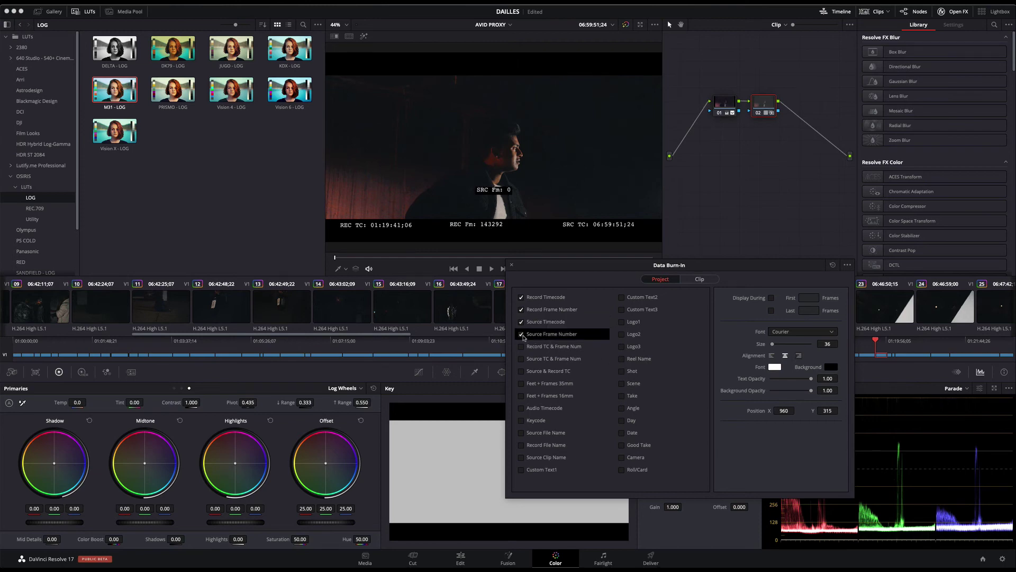
left_click(521, 334)
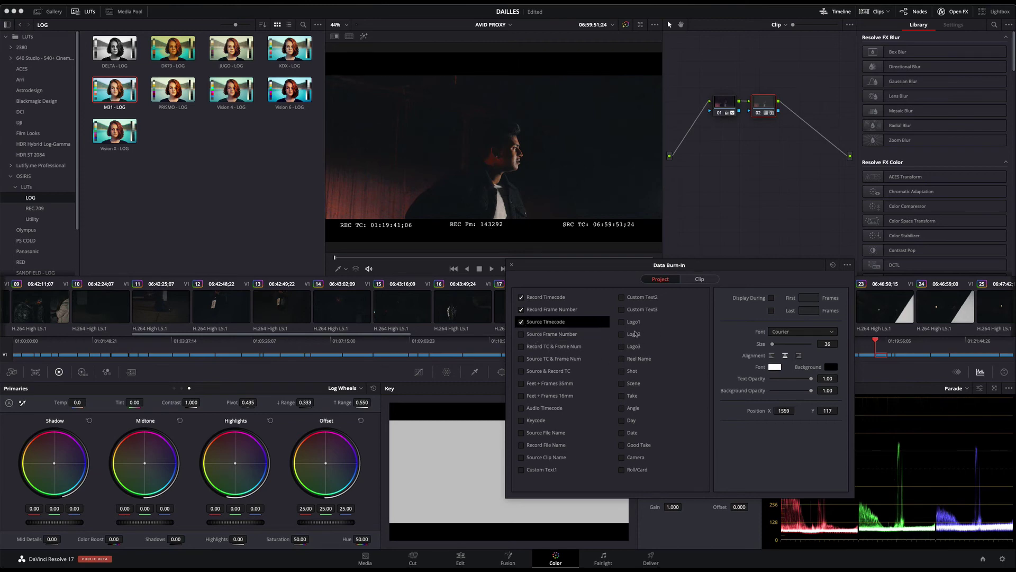
left_click(622, 359)
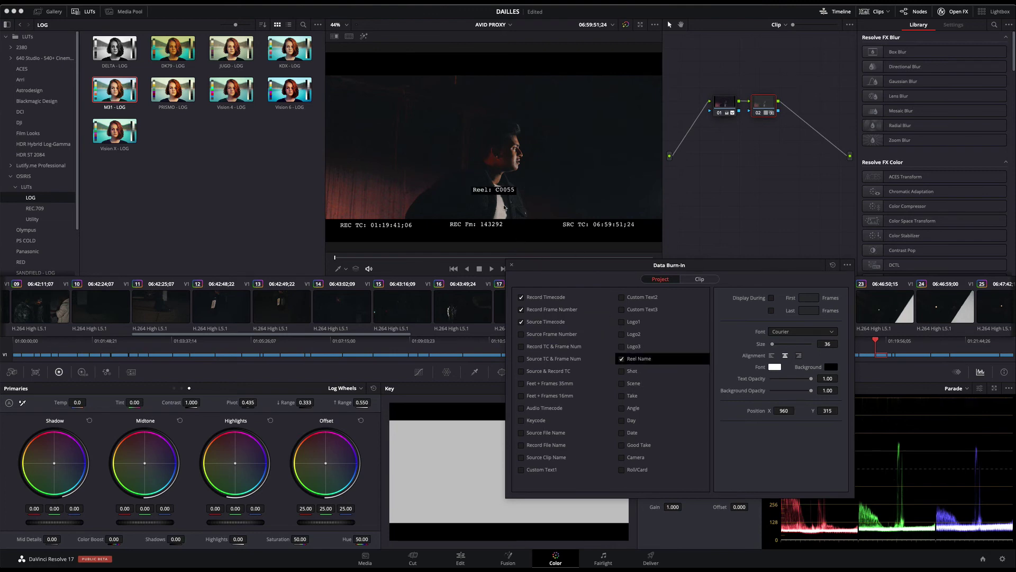
left_click_drag(784, 411, 829, 414)
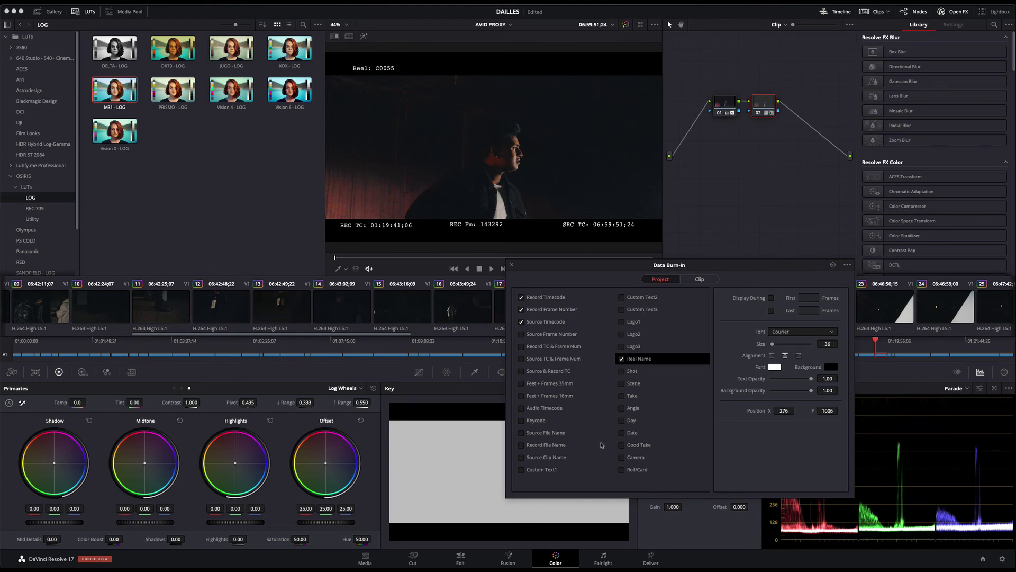
Add the C0055.MP4 source clip name burn-in and move it to the top-right corner.
left_click(522, 458)
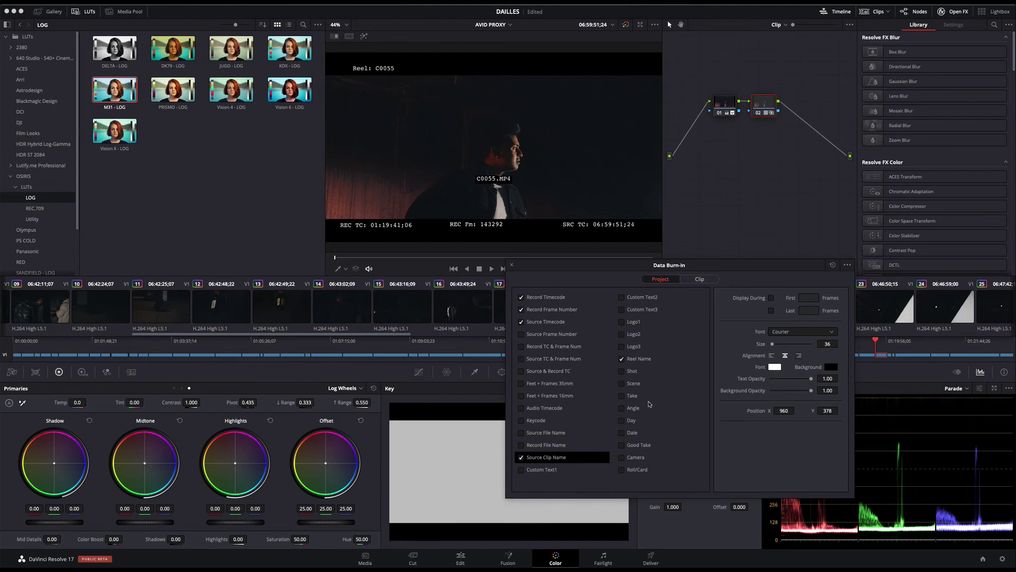
left_click_drag(790, 416, 501, 287)
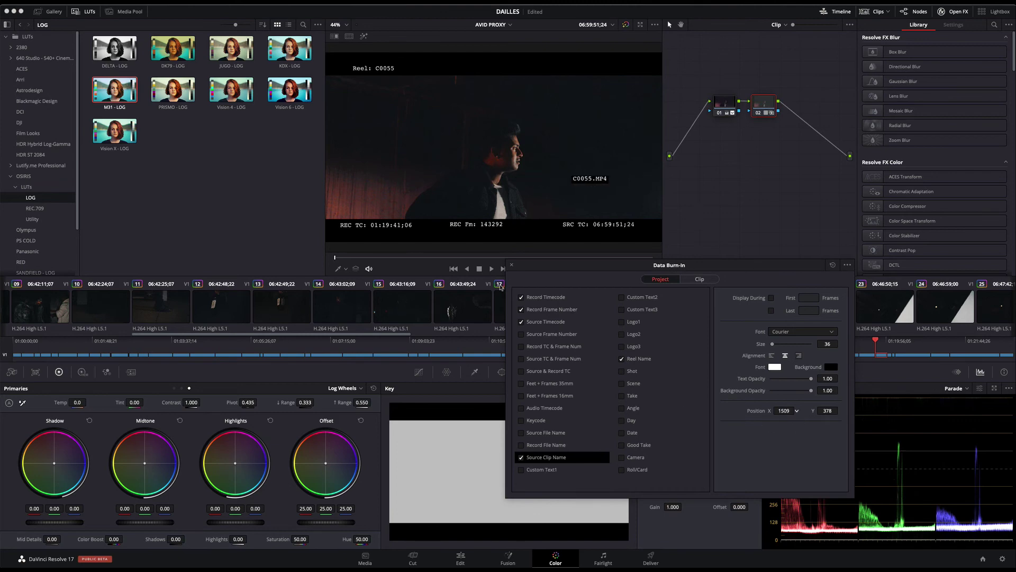
mouse_move(783, 410)
left_mouse_down()
mouse_move(804, 416)
mouse_move(580, 277)
mouse_move(746, 414)
left_mouse_up()
Try 16mm and 35mm feet and frames burn-ins, then remove them.
left_click(522, 397)
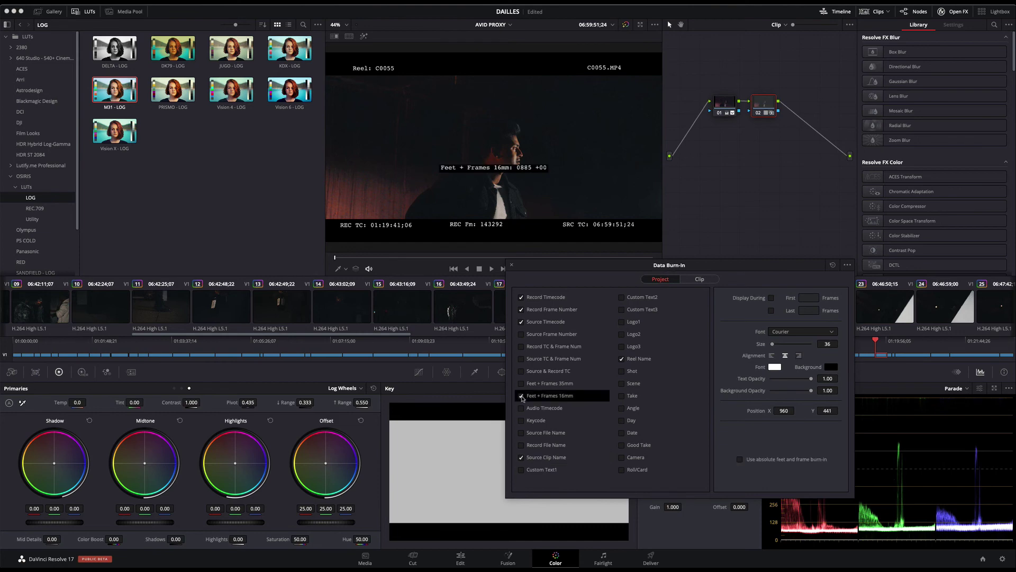
left_click(522, 385)
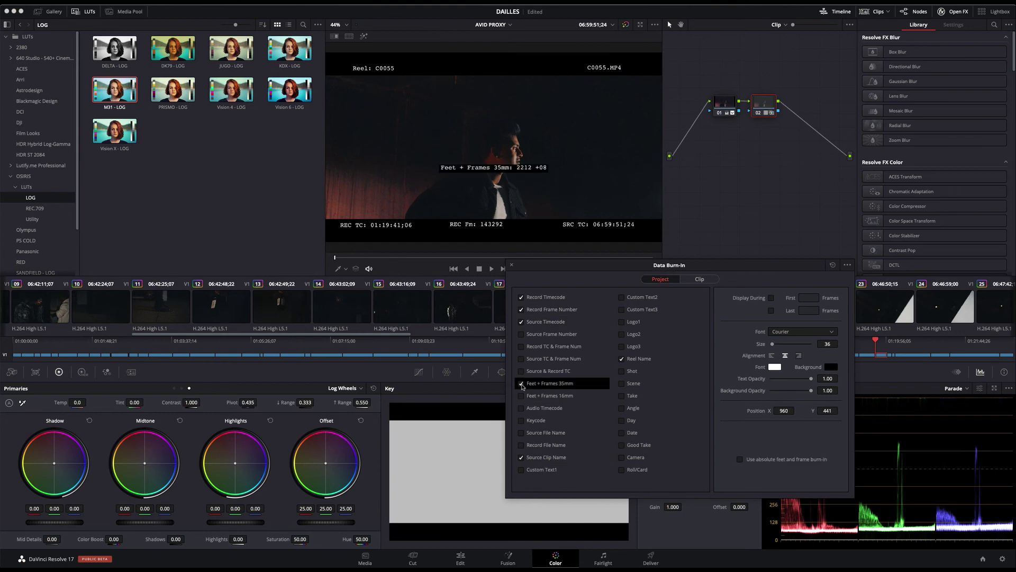
left_click(522, 386)
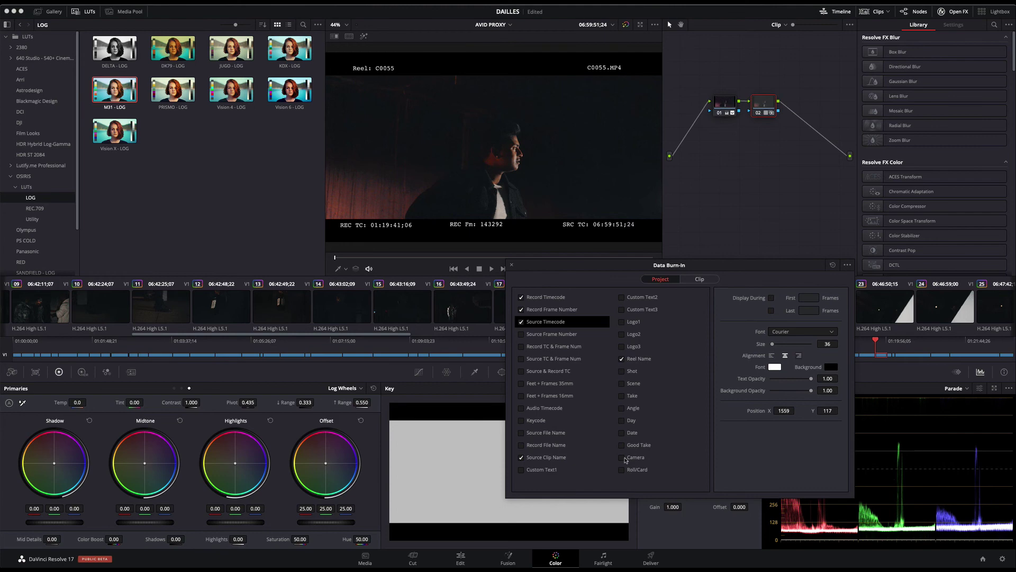
Try the Roll/Card and Scene burn-ins, then remove both.
left_click(622, 457)
left_click(621, 457)
left_click(623, 470)
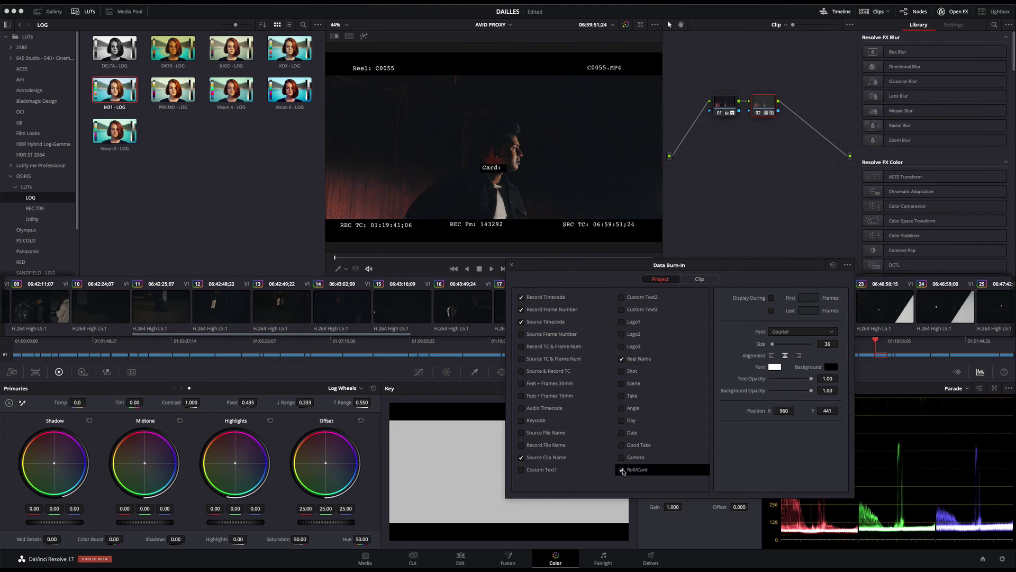
left_click(622, 470)
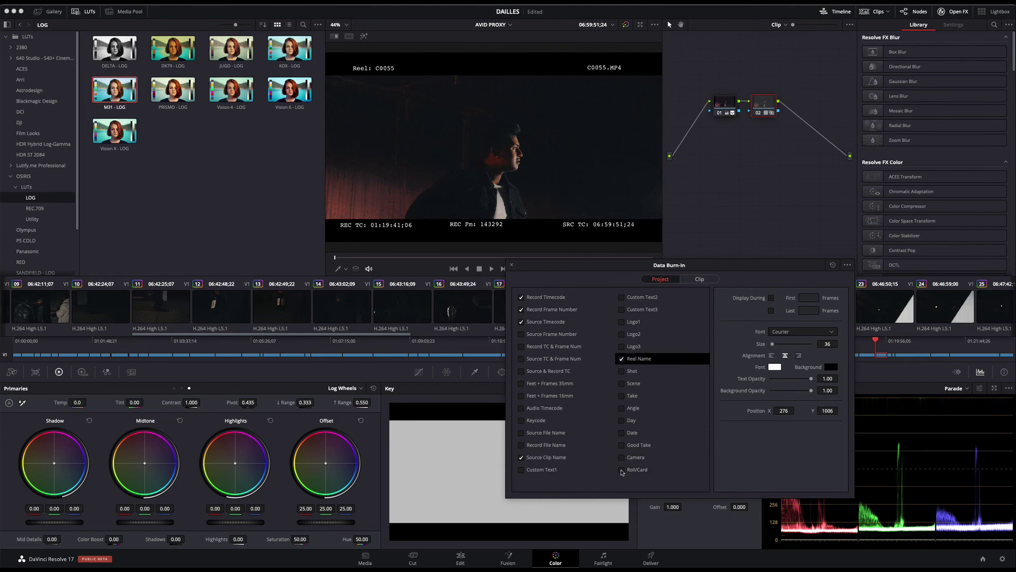
left_click(622, 383)
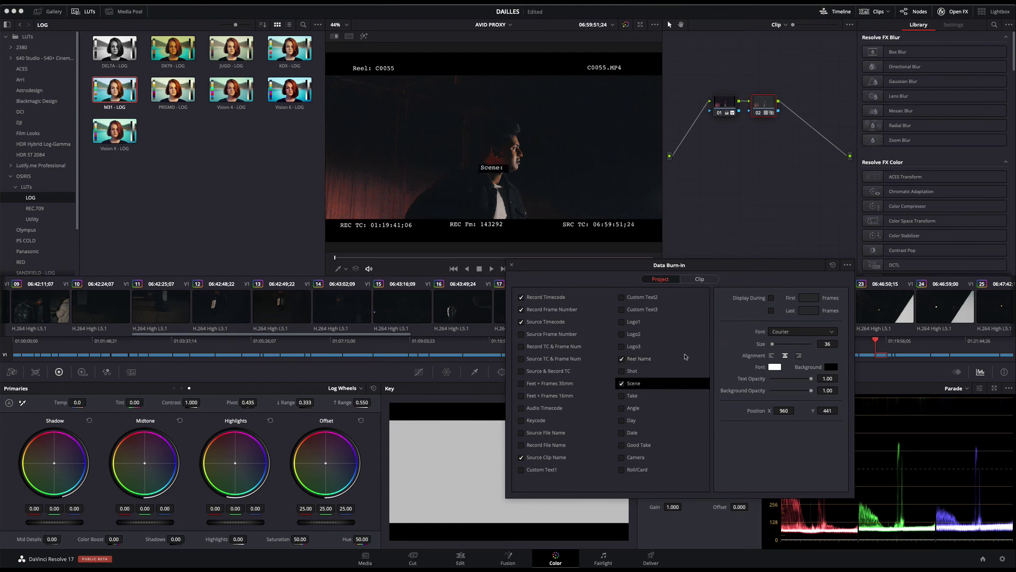
left_click(622, 385)
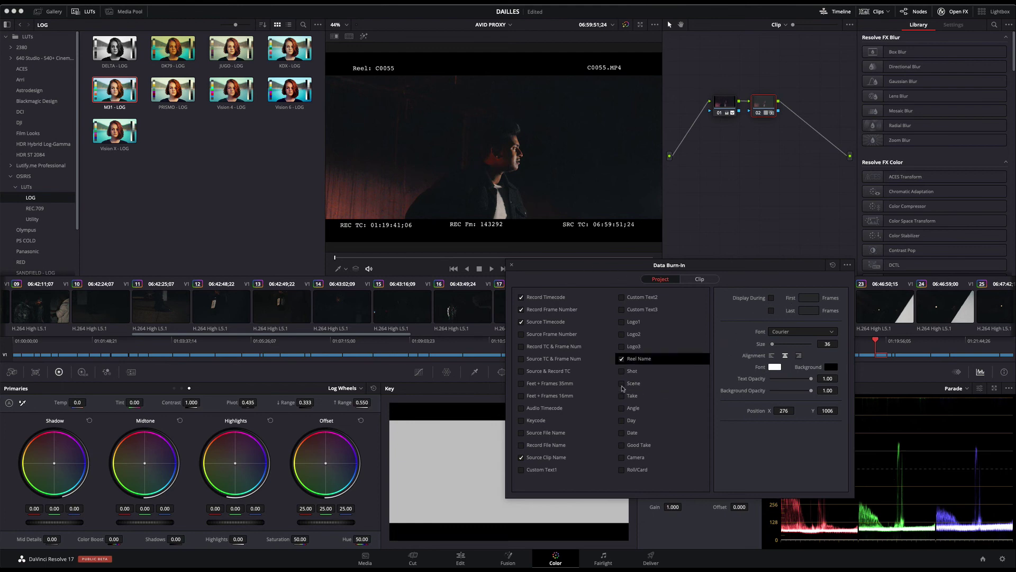
Add the combined Record TC & Frame Num burn-in at the top centre of the frame.
left_click(522, 347)
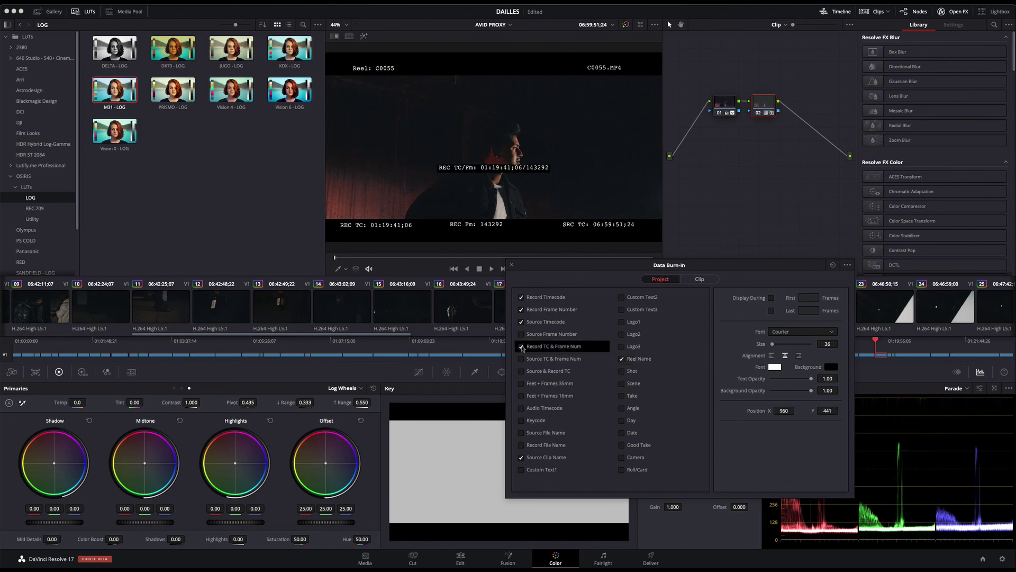
mouse_move(776, 410)
left_mouse_down()
mouse_move(534, 276)
mouse_move(594, 287)
left_mouse_up()
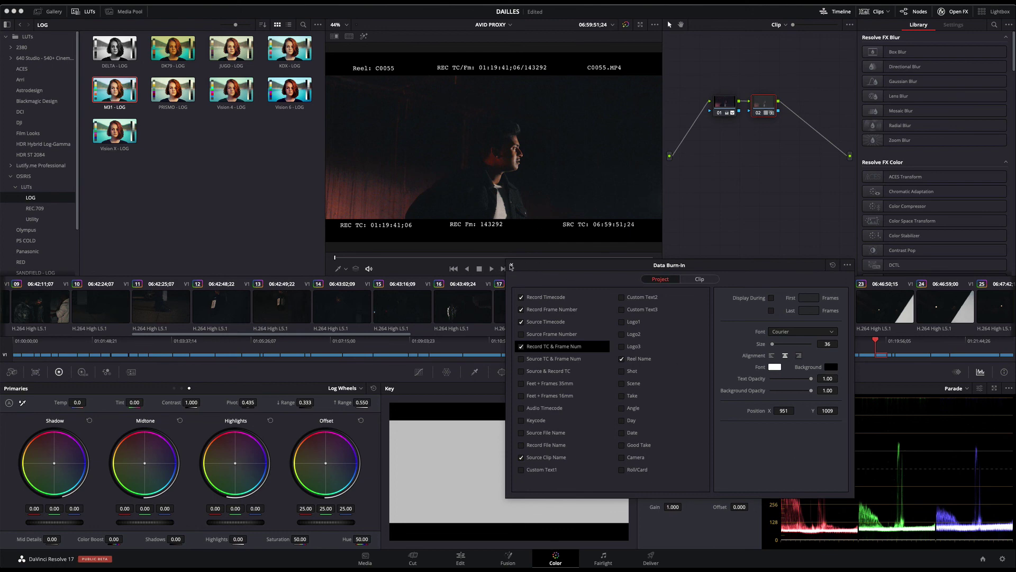
left_click(511, 264)
Review the burn-ins on clips 19, 18, 16, 15, 13, 12, 11 and 10 (C0010).
left_click(642, 308)
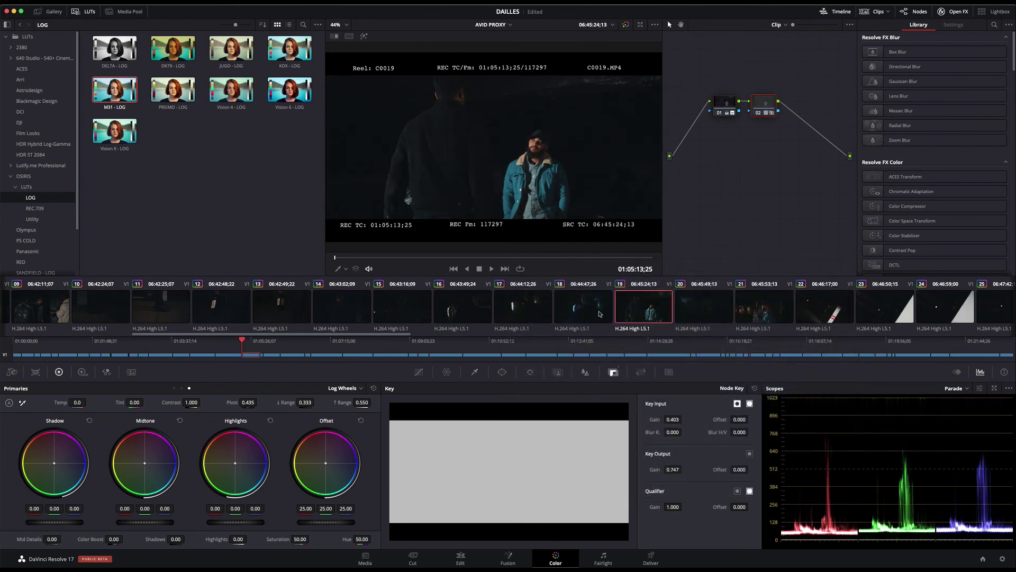
left_click(582, 311)
left_click(464, 312)
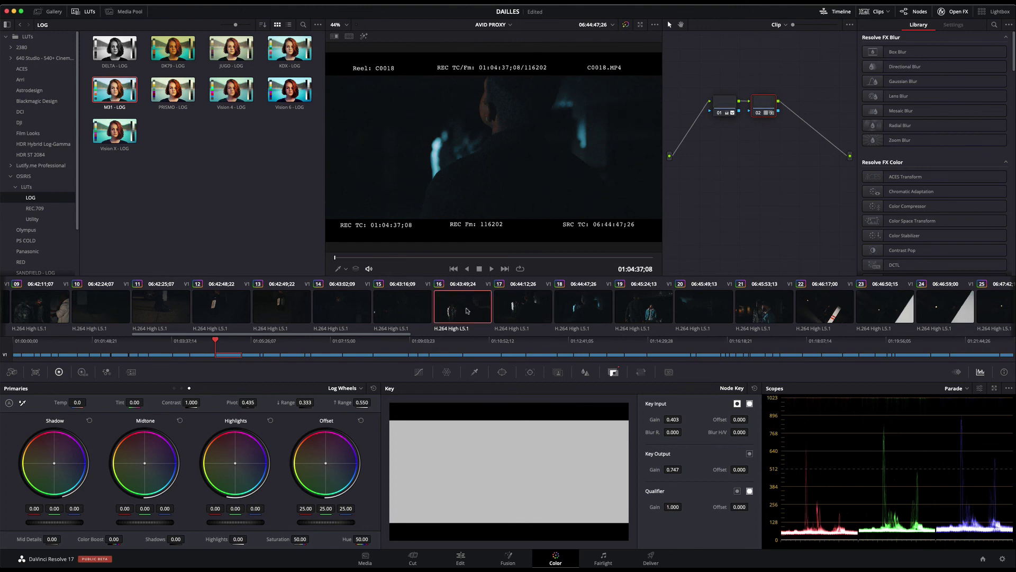
left_click(389, 312)
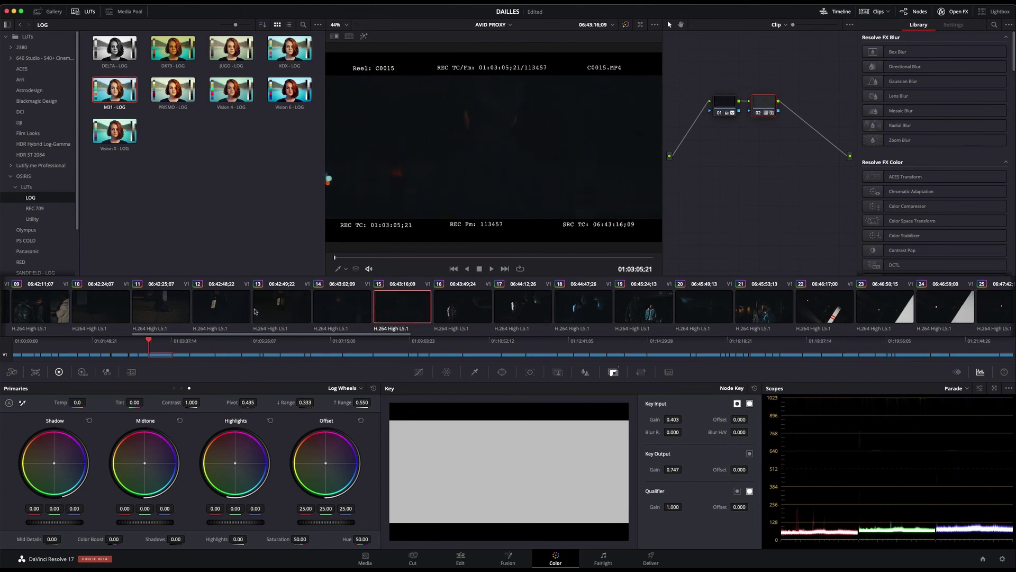
left_click(255, 311)
left_click(223, 307)
left_click(164, 303)
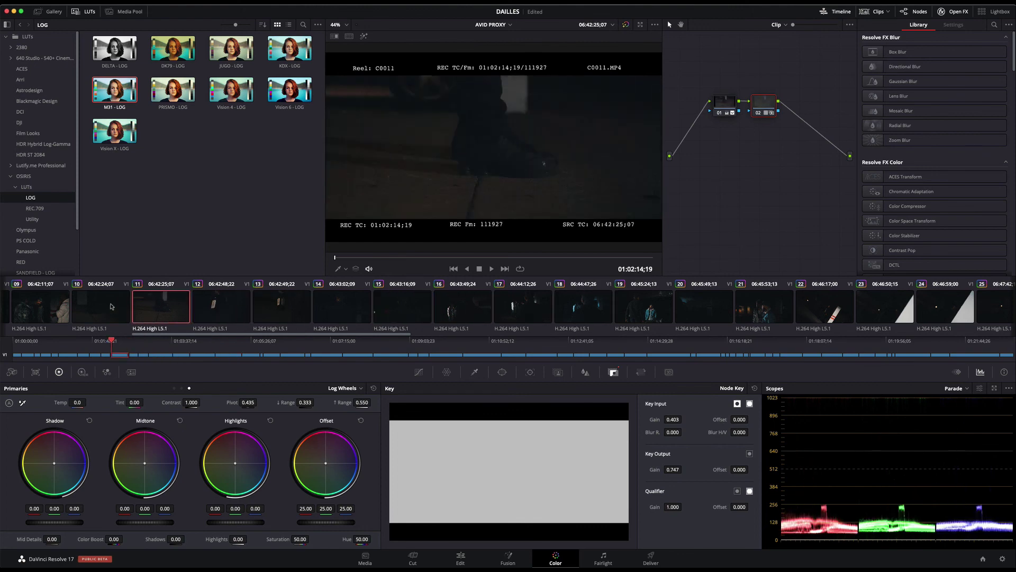
left_click(111, 306)
left_click(324, 3)
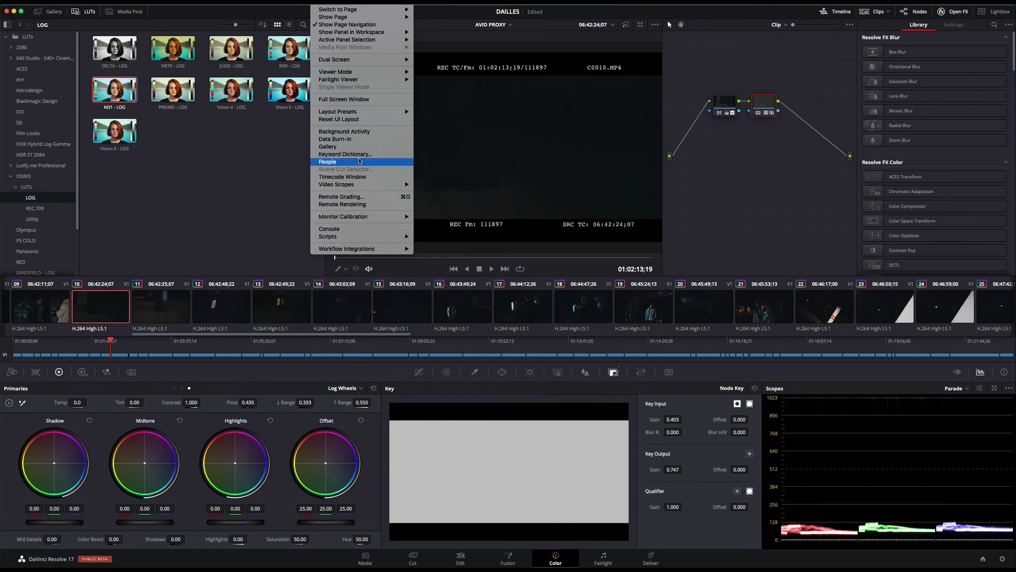
left_click(329, 138)
left_click(687, 283)
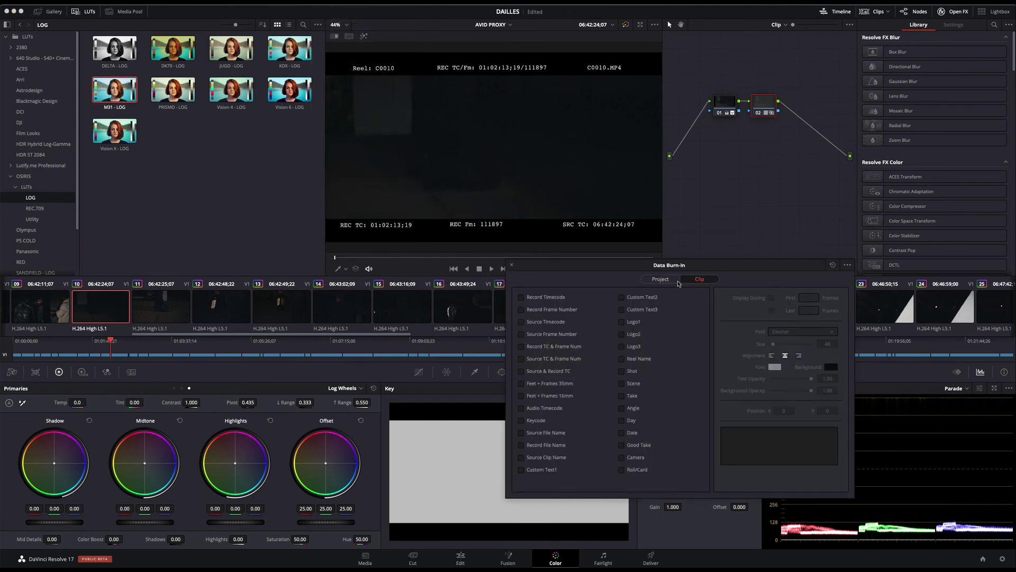
left_click(677, 285)
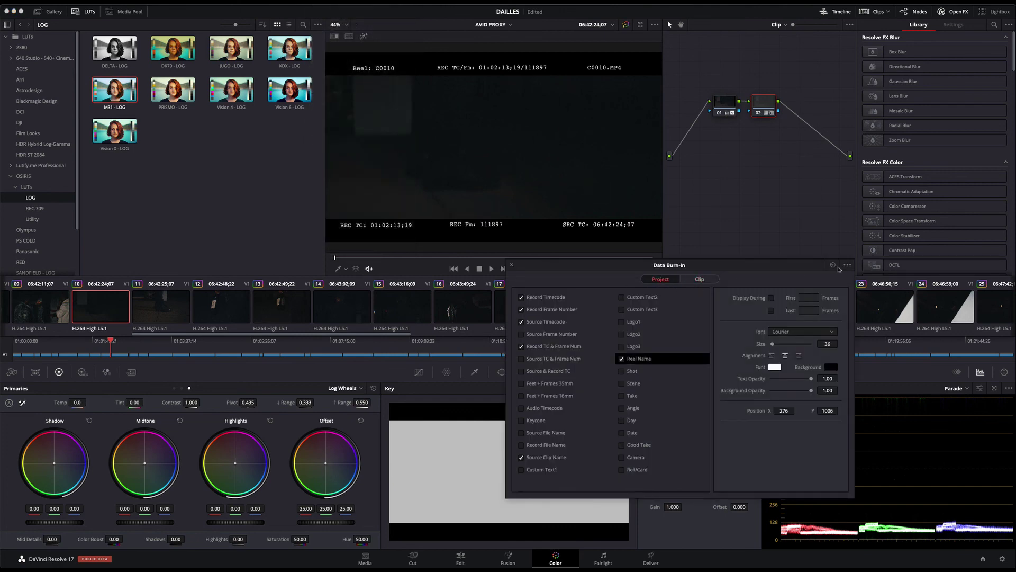
left_click(512, 265)
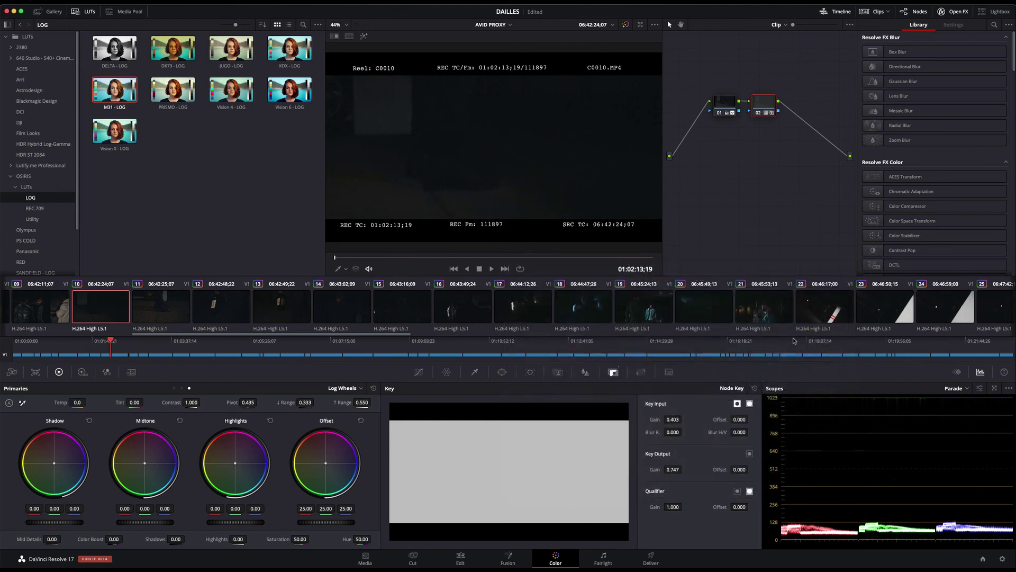
left_click_drag(369, 335, 659, 335)
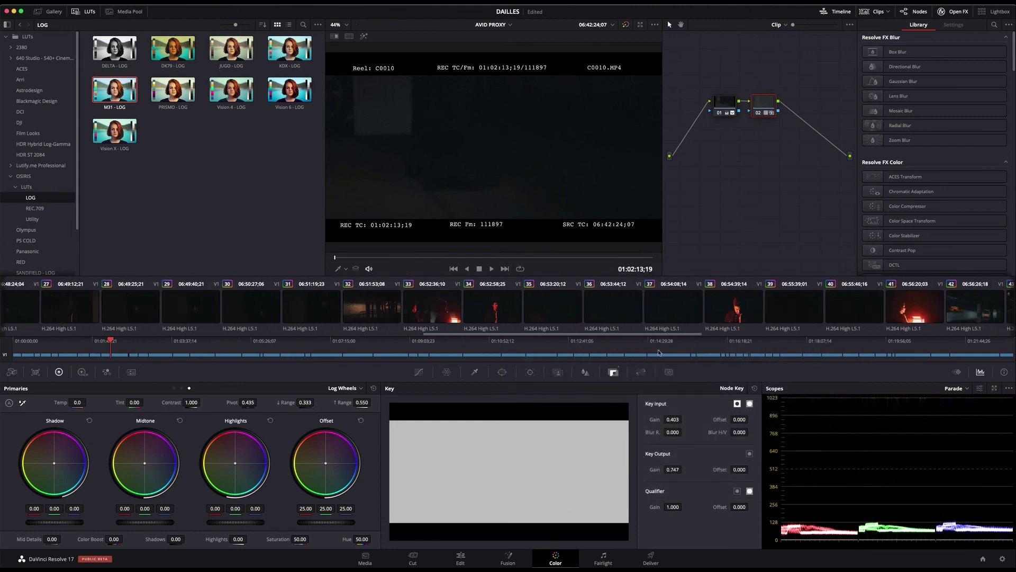
Check the burn-ins on clips C0033, C0042, 60 and the last clip C0061.
left_click(448, 318)
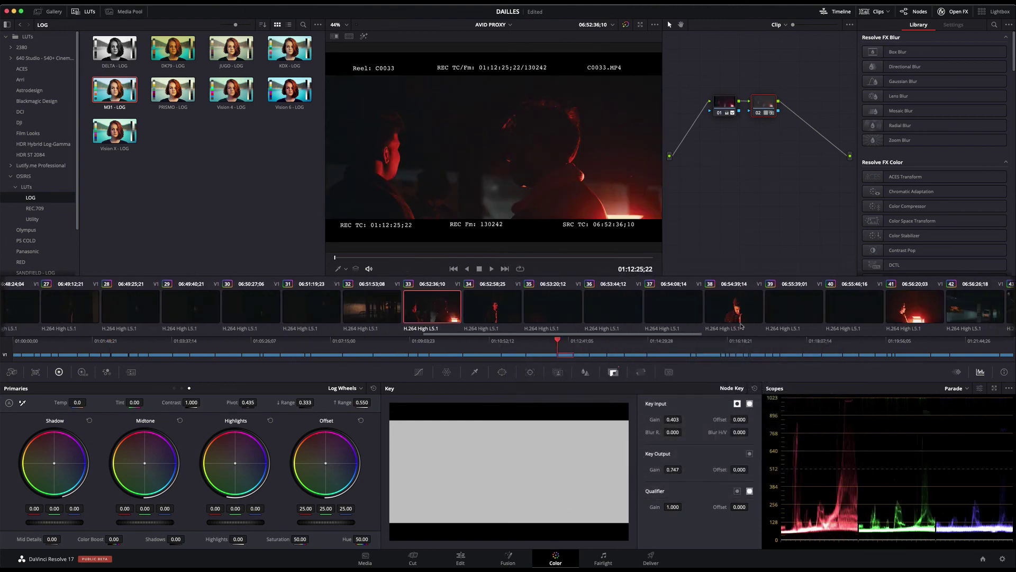
left_click(968, 315)
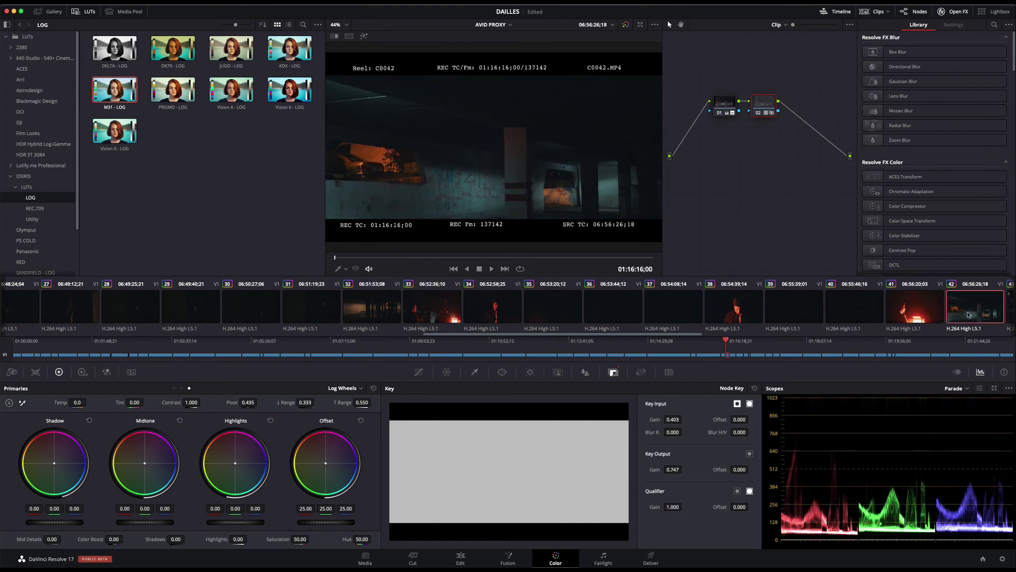
left_click_drag(554, 335, 908, 350)
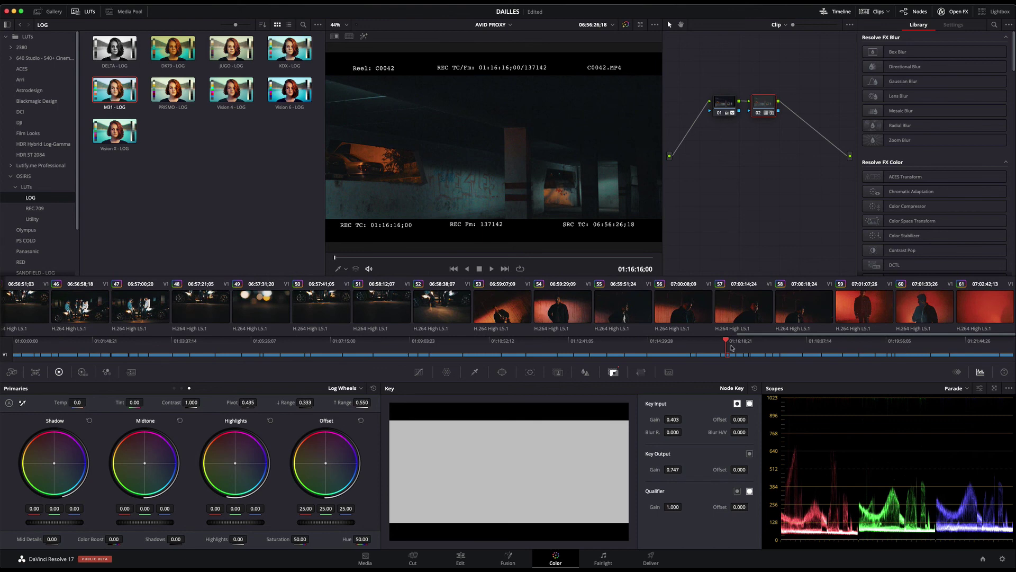
left_click(905, 318)
left_click(962, 318)
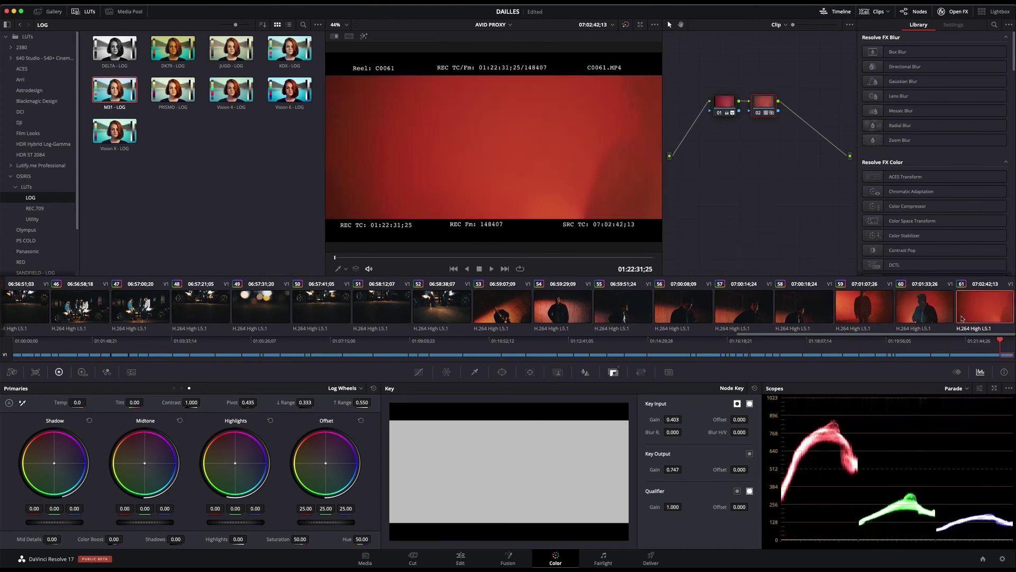